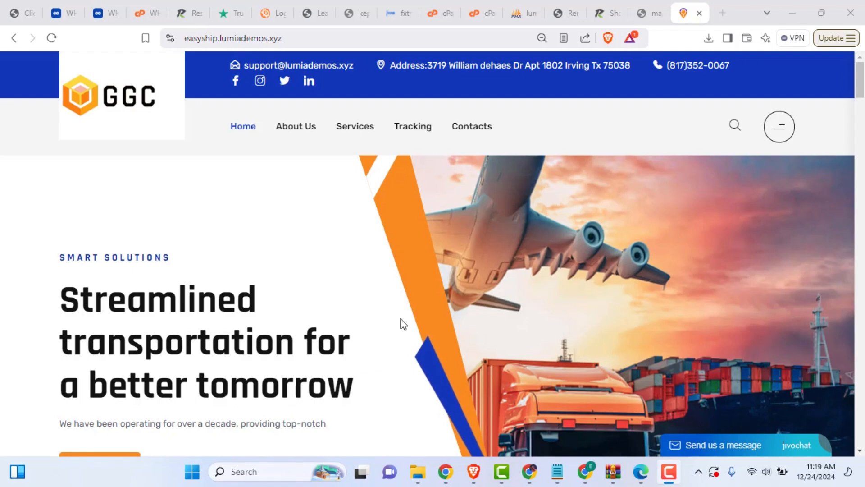
# Step: Scroll down through the open page to review its contents
pyautogui.scroll(-7, 401, 318)
pyautogui.scroll(-10, 395, 329)
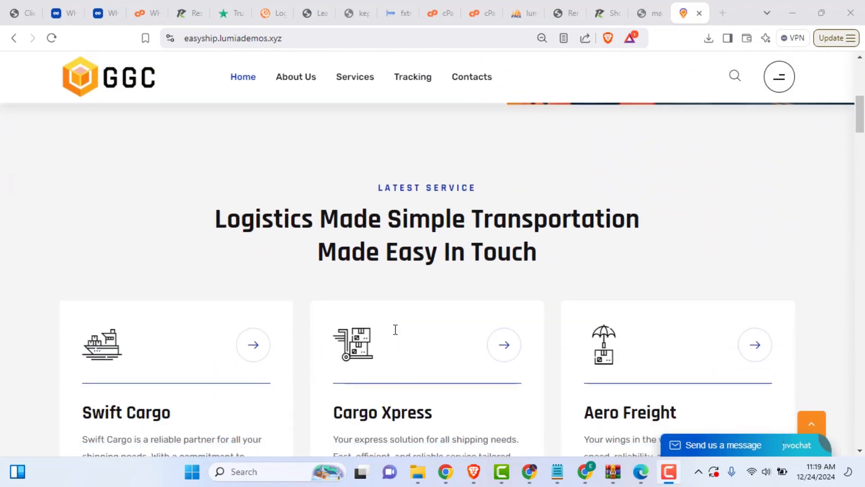
pyautogui.scroll(-10, 393, 333)
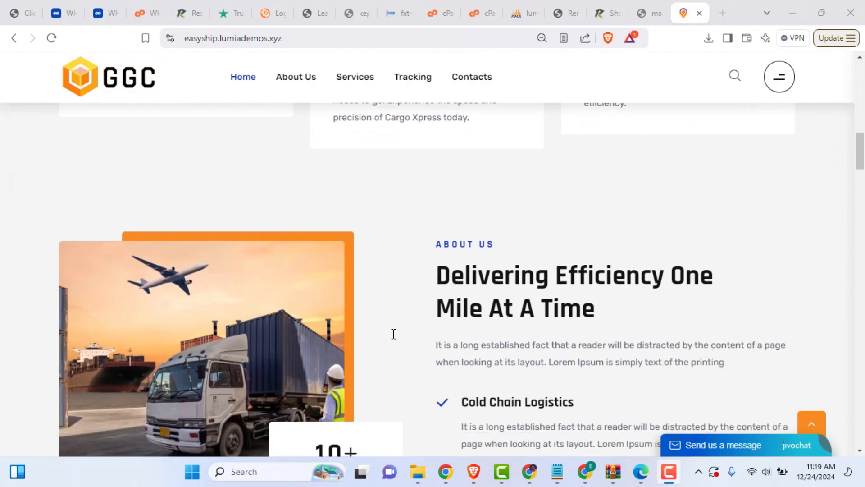
pyautogui.scroll(-10, 392, 342)
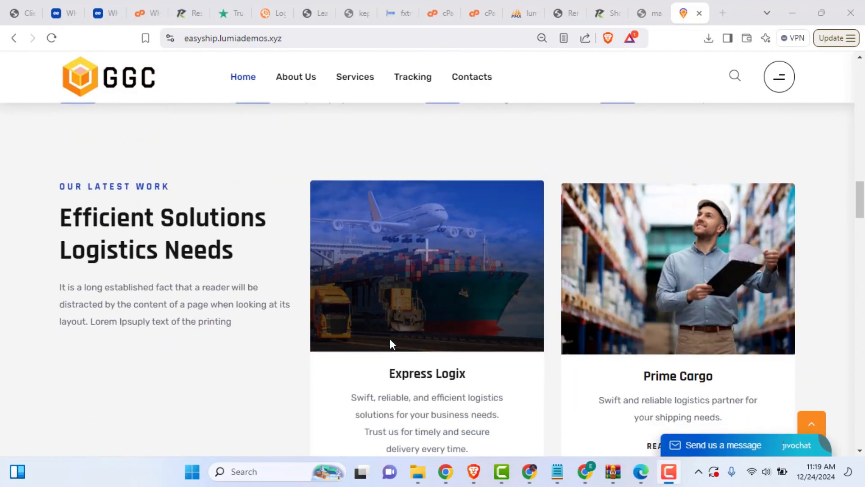
pyautogui.scroll(-10, 387, 345)
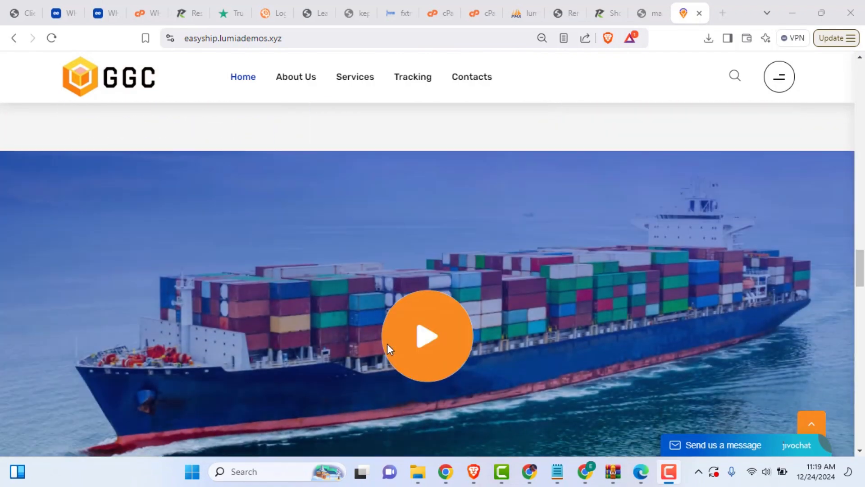
pyautogui.scroll(-10, 388, 355)
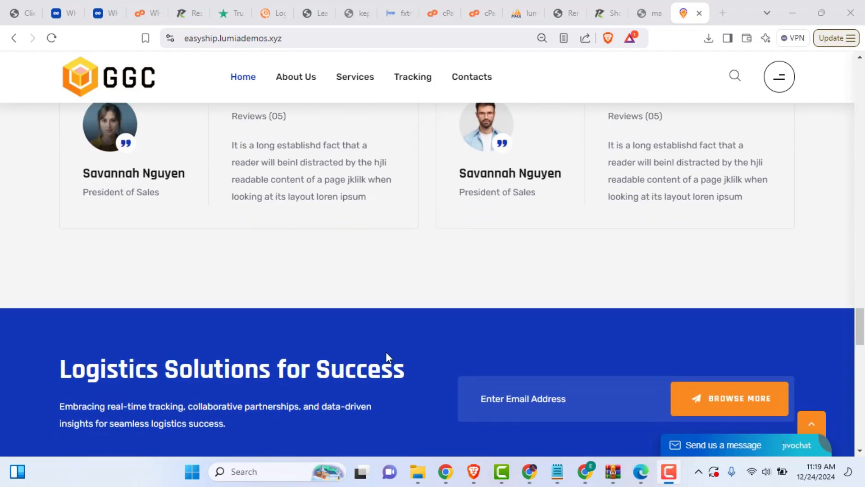
pyautogui.scroll(-10, 388, 355)
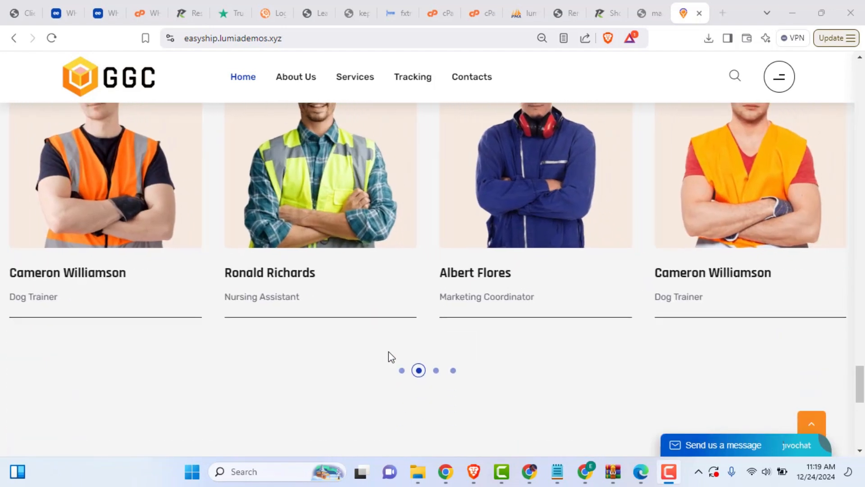
pyautogui.scroll(-3, 388, 355)
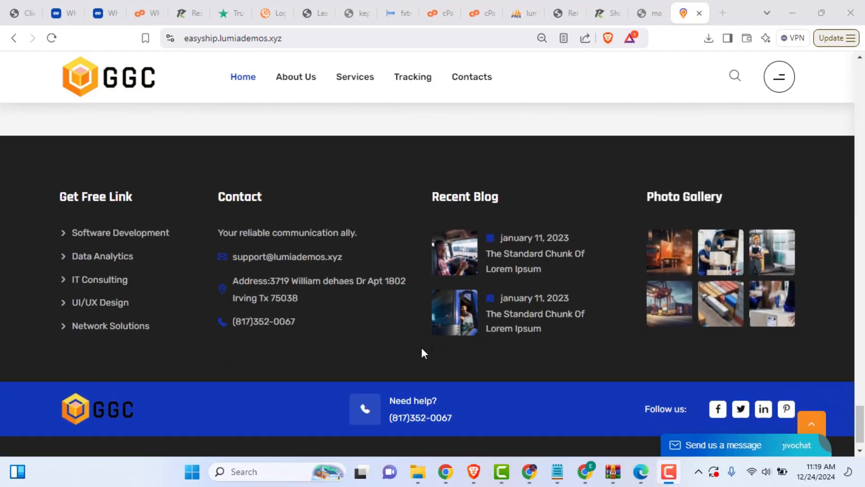
pyautogui.moveTo(862, 425); pyautogui.dragTo(851, 74)
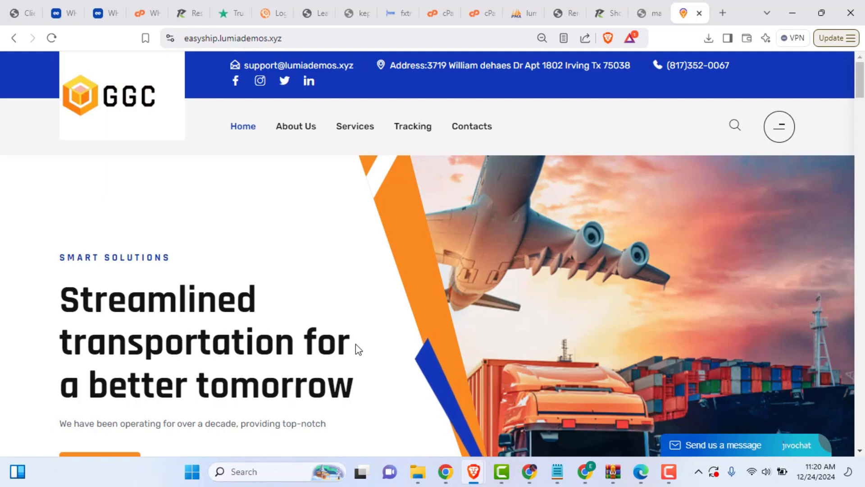
pyautogui.scroll(-1, 355, 348)
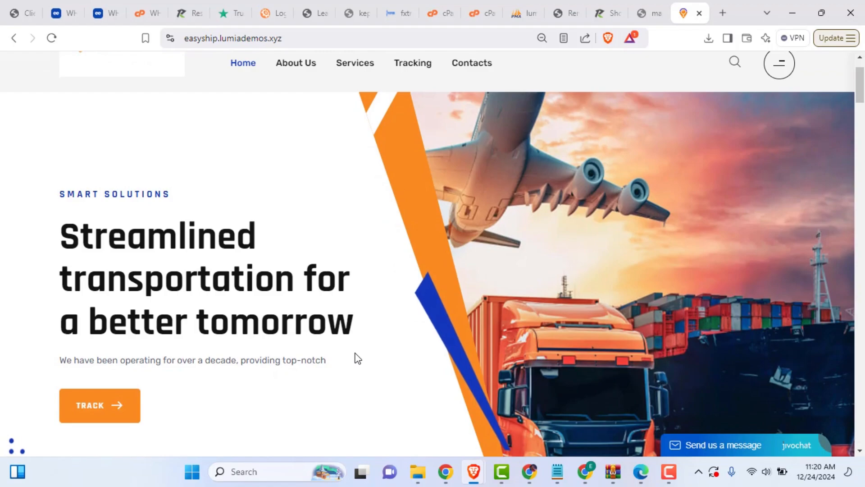
pyautogui.scroll(1, 353, 355)
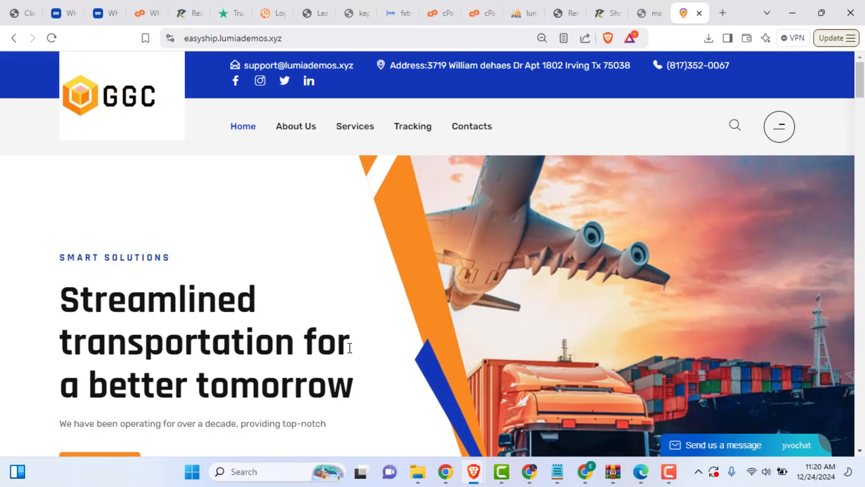
pyautogui.scroll(-3, 347, 349)
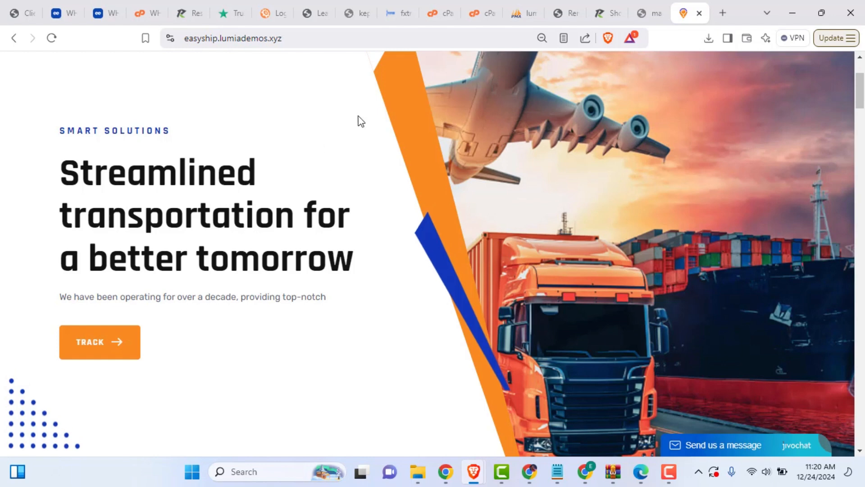
# Step: Copy tracking number CL048134263 from row 103 of track_update, then return to the easyship site
pyautogui.click(518, 13)
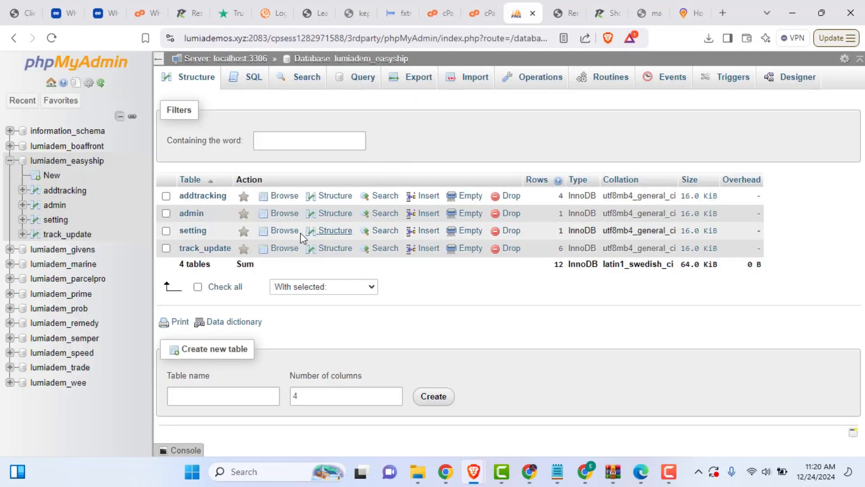
pyautogui.click(205, 249)
pyautogui.doubleClick(334, 320)
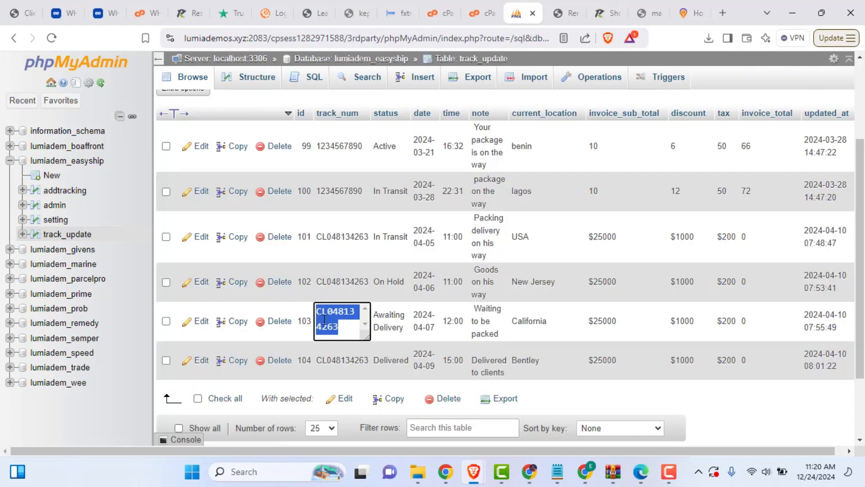
pyautogui.rightClick(325, 320)
pyautogui.click(355, 96)
pyautogui.click(689, 12)
pyautogui.scroll(-5, 313, 309)
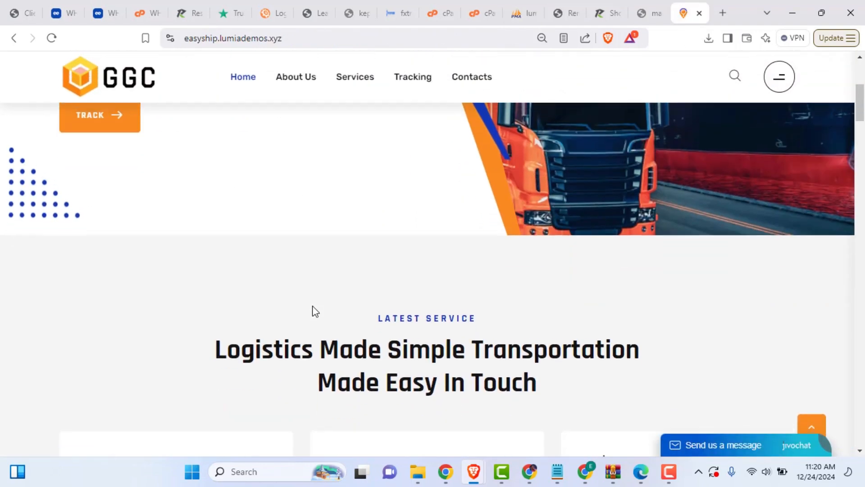
# Step: Paste CL048134263 into the TRACK page's tracking field and submit the lookup
pyautogui.scroll(6, 313, 309)
pyautogui.click(110, 411)
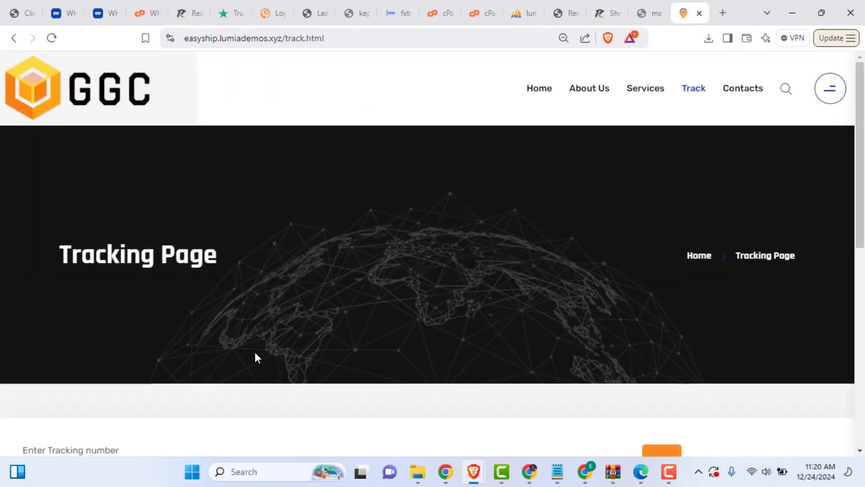
pyautogui.scroll(-2, 315, 353)
pyautogui.scroll(-3, 379, 359)
pyautogui.click(149, 183)
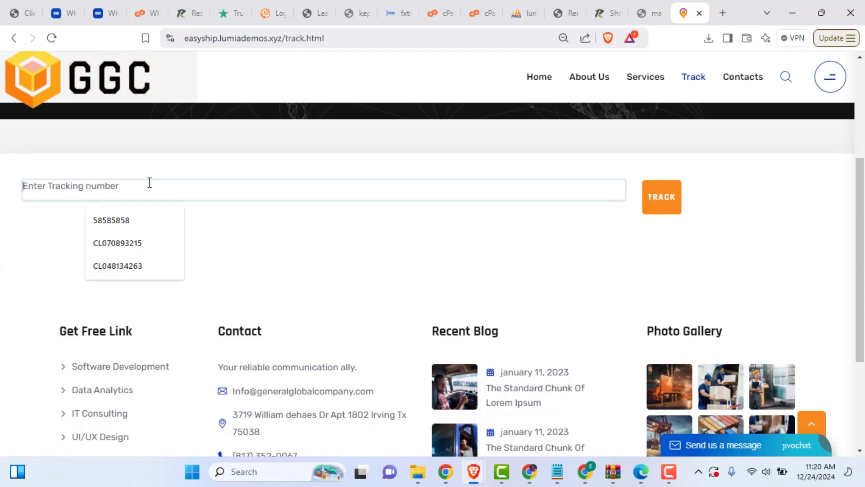
pyautogui.rightClick(127, 195)
pyautogui.click(152, 315)
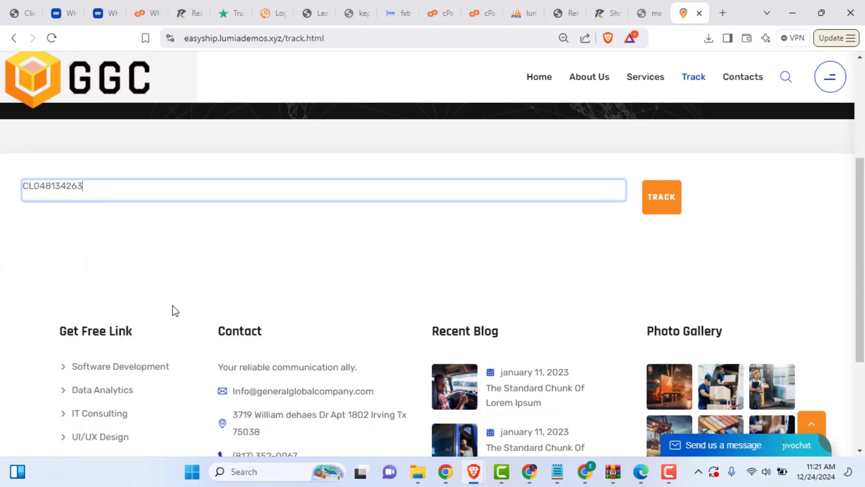
pyautogui.click(652, 209)
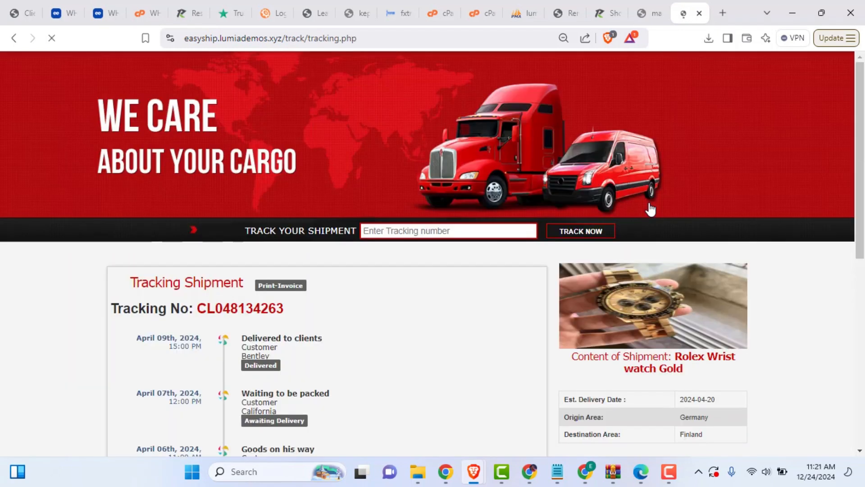
# Step: Review the shipment's tracking history, contents, sender and receiver details, then return to cPanel
pyautogui.scroll(-3, 650, 208)
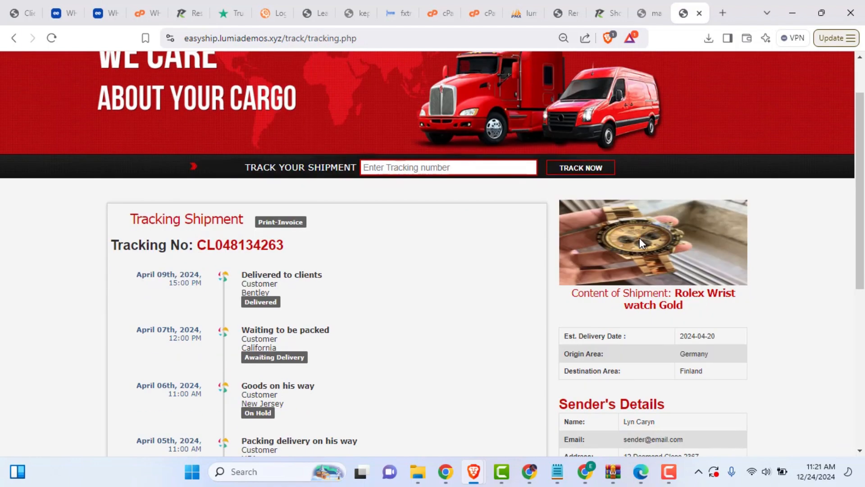
pyautogui.scroll(-1, 634, 255)
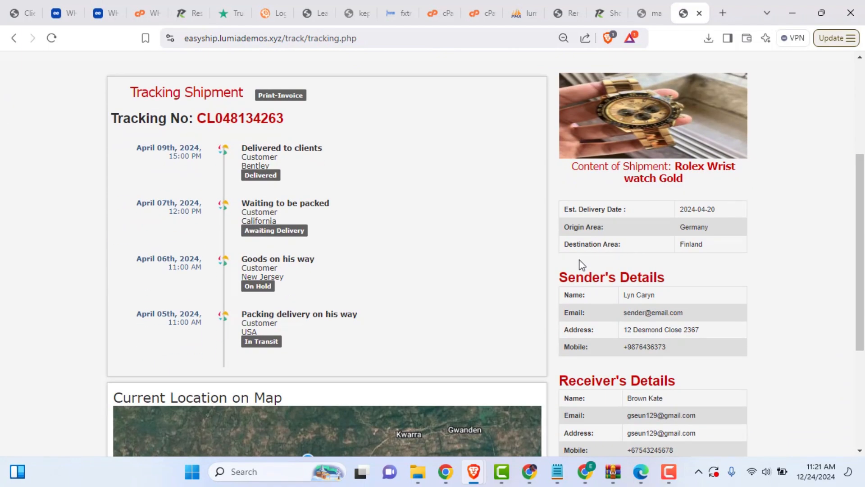
pyautogui.scroll(1, 518, 277)
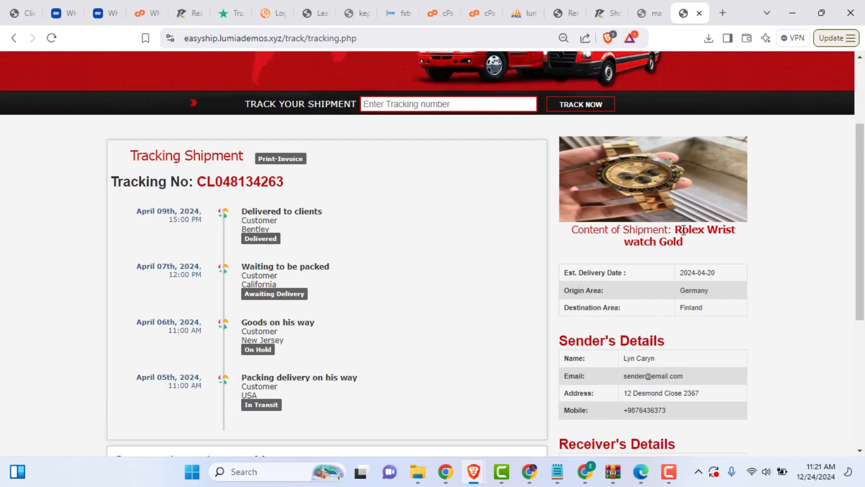
pyautogui.scroll(-2, 651, 338)
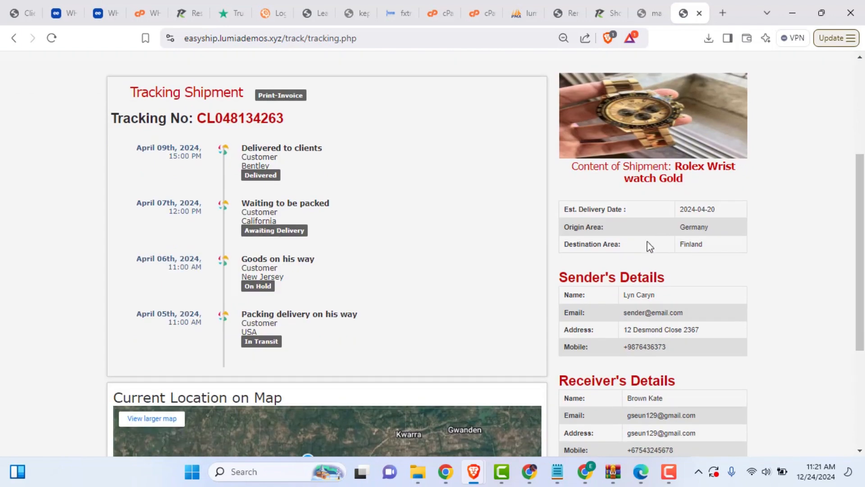
pyautogui.scroll(1, 650, 298)
pyautogui.scroll(4, 651, 301)
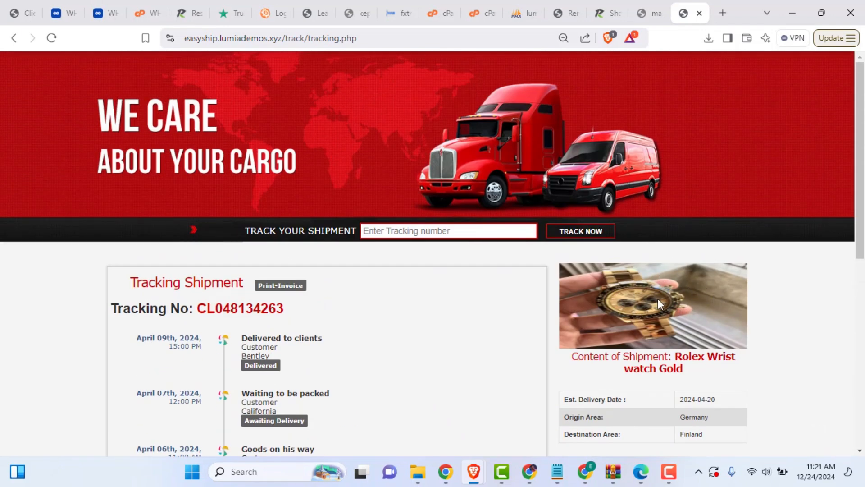
pyautogui.scroll(-7, 596, 295)
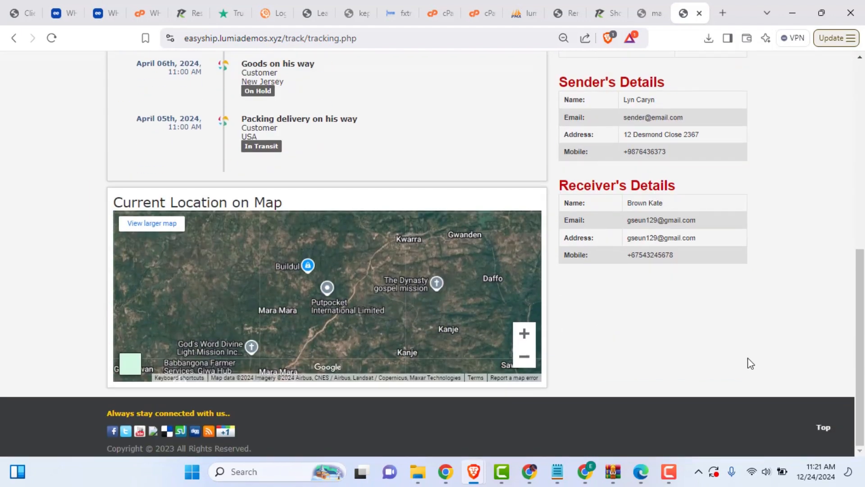
pyautogui.scroll(8, 670, 333)
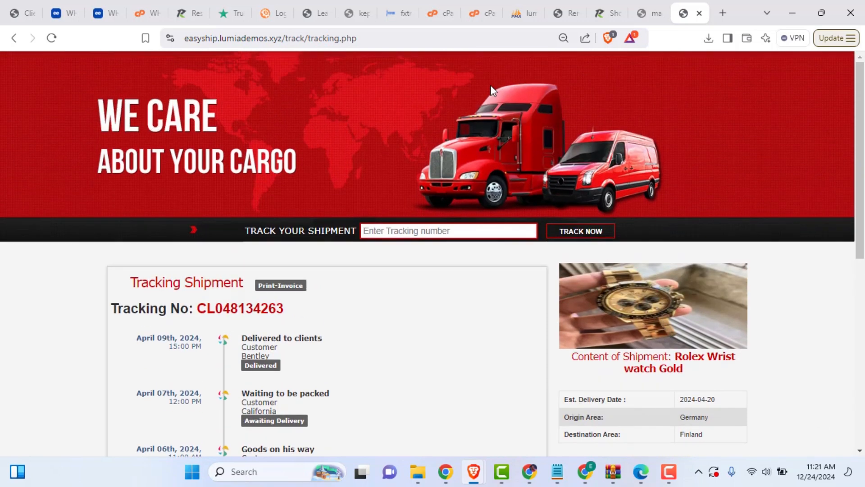
pyautogui.click(438, 13)
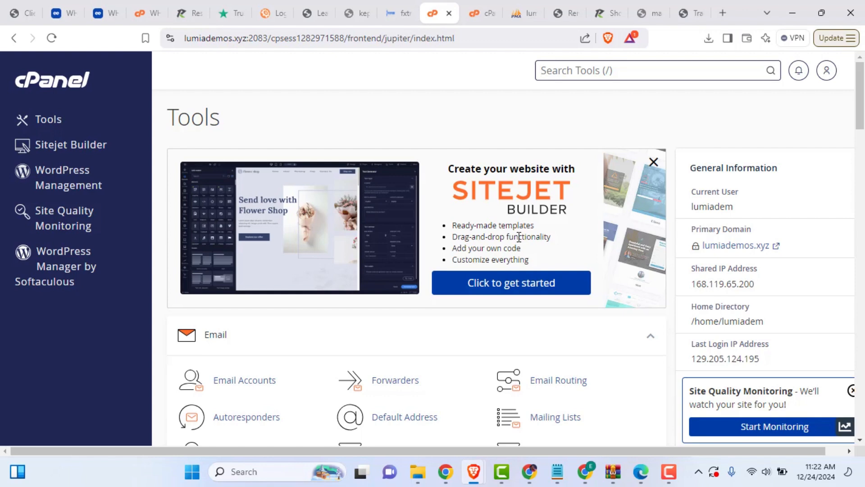
# Step: Open hostcreed.com in a new browser tab
pyautogui.click(725, 12)
pyautogui.write('hostcr')
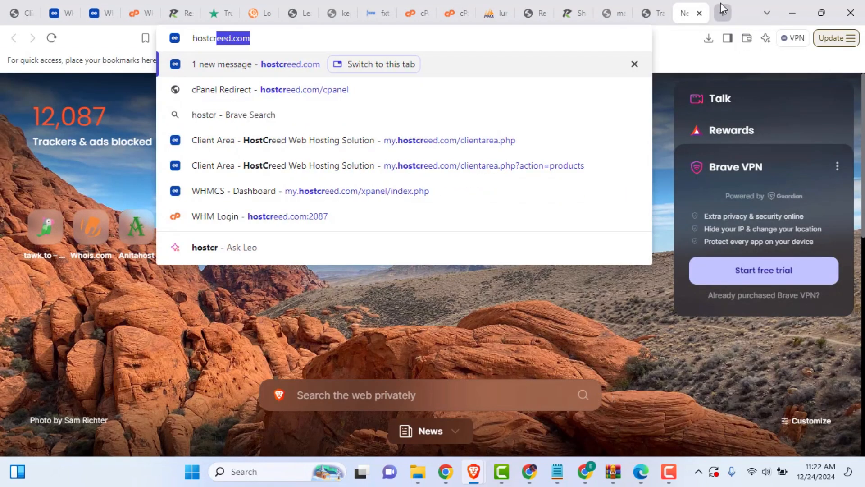
pyautogui.press('Return')
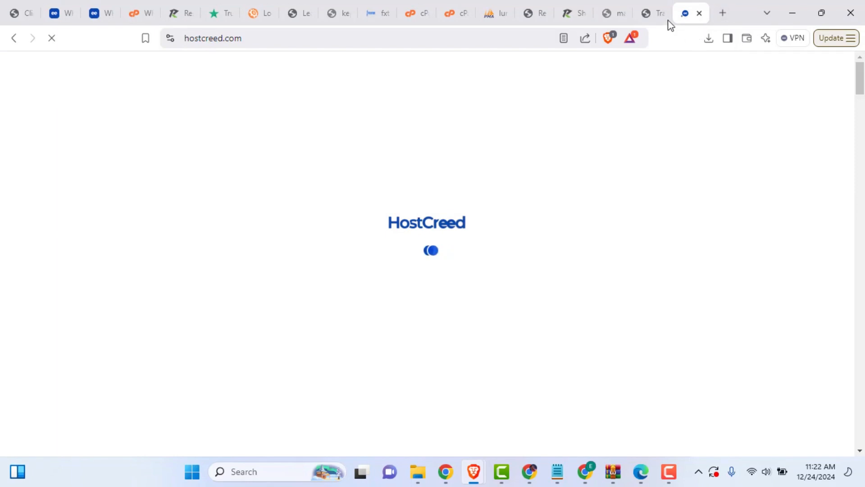
# Step: Browse the HostCreed homepage and its Support menu, then return to the cPanel tab
pyautogui.scroll(-1, 419, 198)
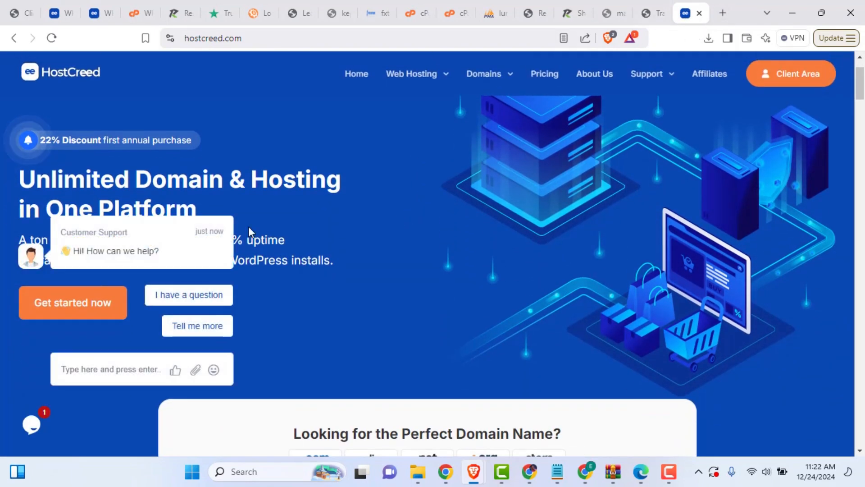
pyautogui.scroll(-2, 412, 242)
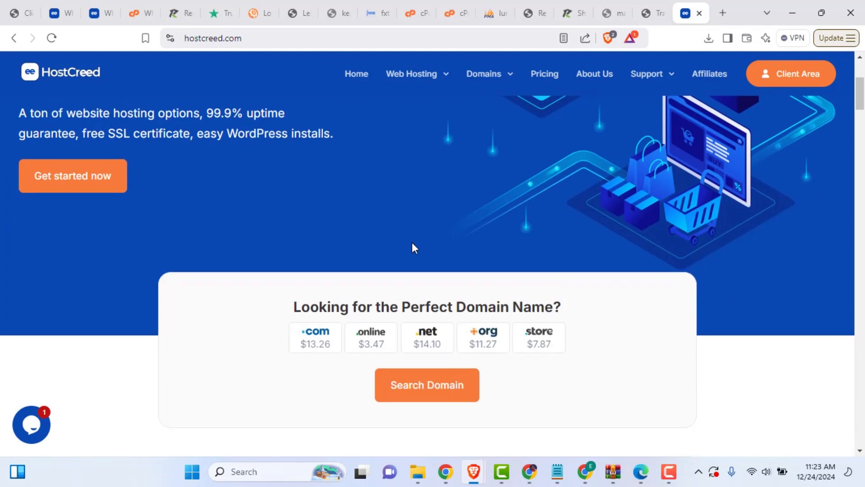
pyautogui.scroll(3, 411, 242)
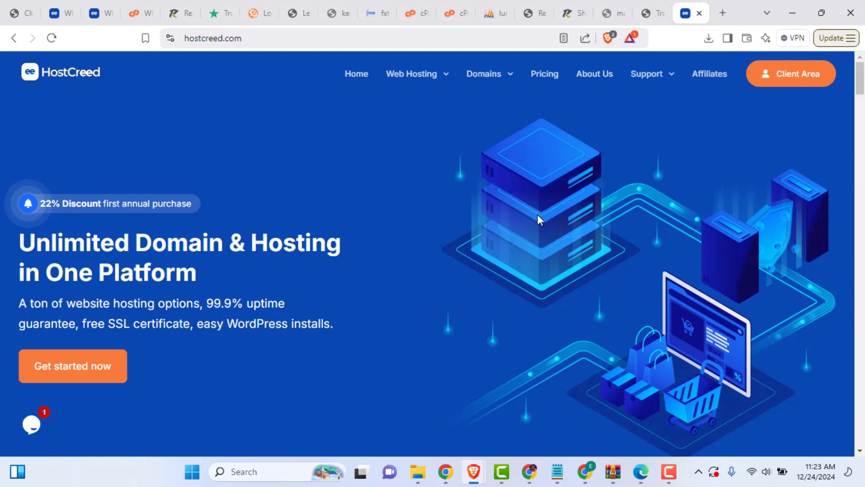
pyautogui.scroll(-3, 526, 226)
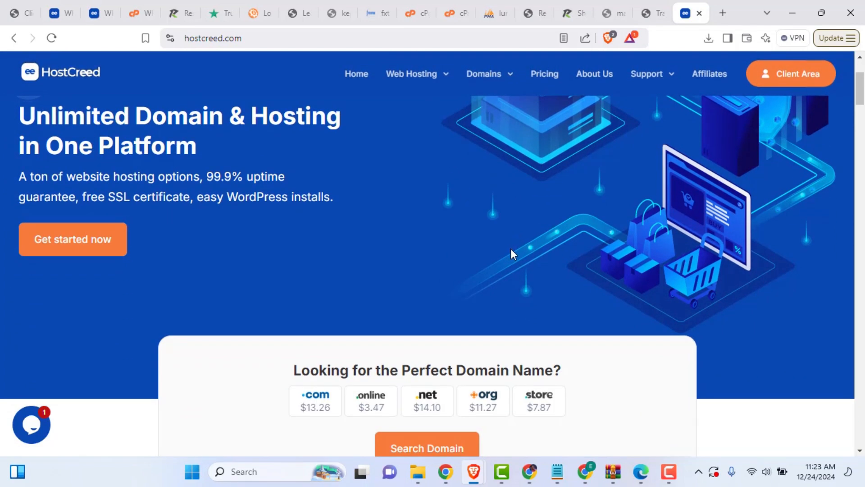
pyautogui.scroll(-12, 511, 249)
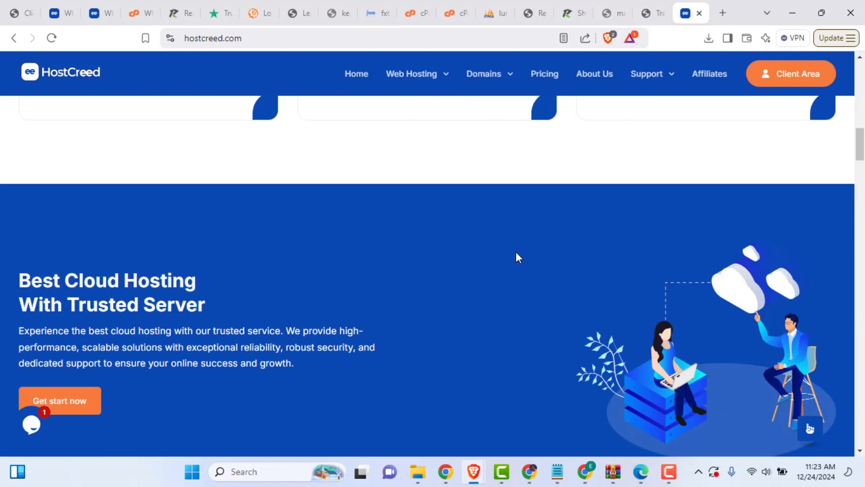
pyautogui.scroll(15, 515, 257)
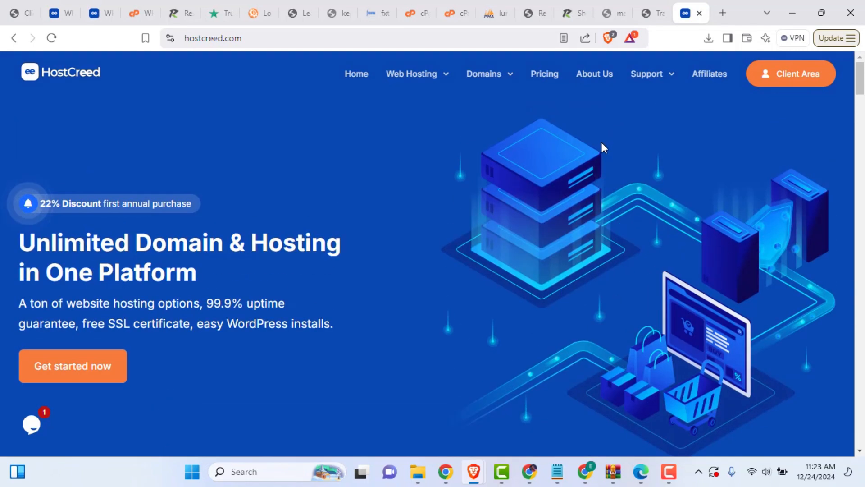
pyautogui.moveTo(640, 60)
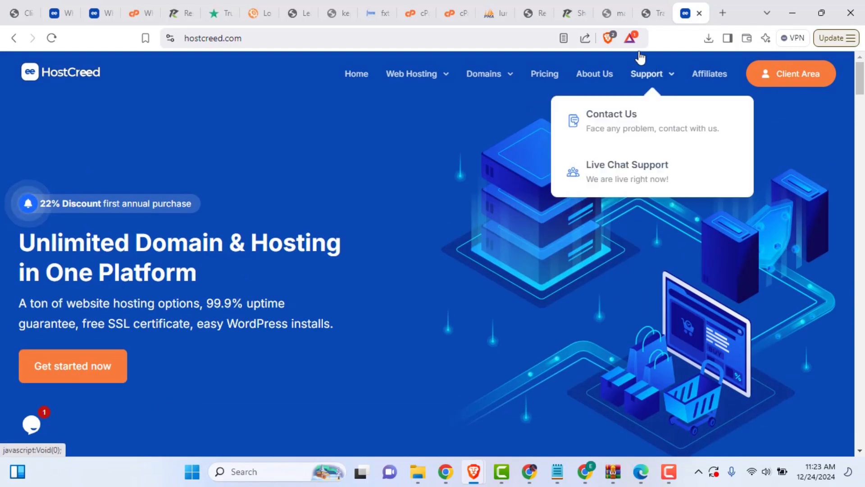
pyautogui.click(409, 16)
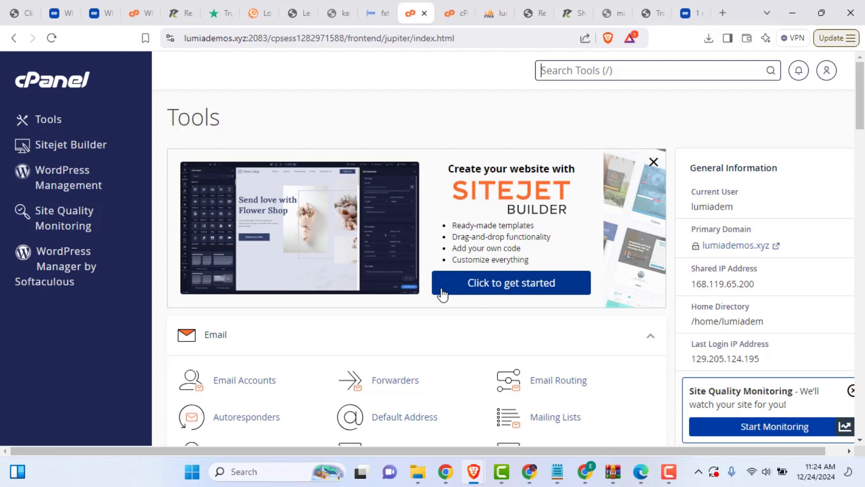
# Step: Open File Manager from cPanel's Files section
pyautogui.scroll(-2, 447, 333)
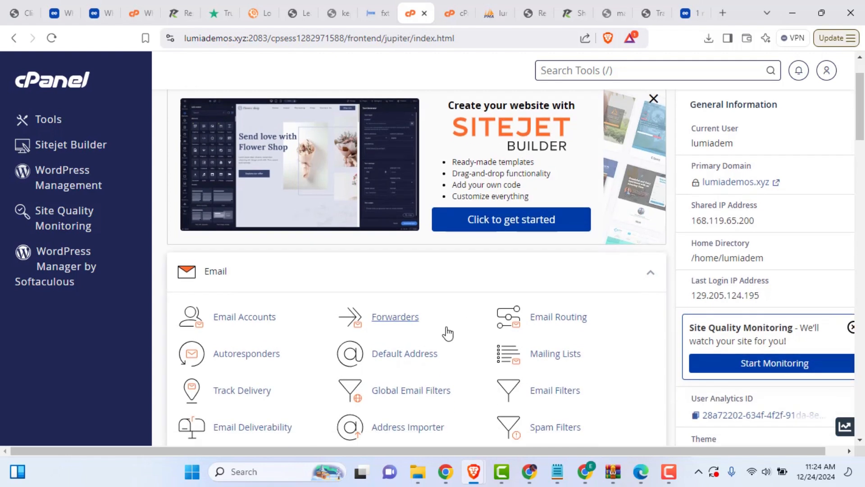
pyautogui.scroll(-5, 256, 345)
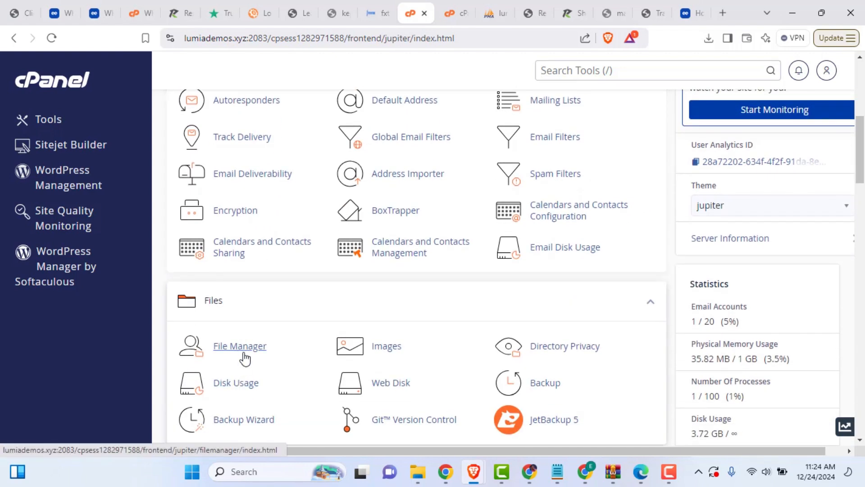
pyautogui.click(243, 353)
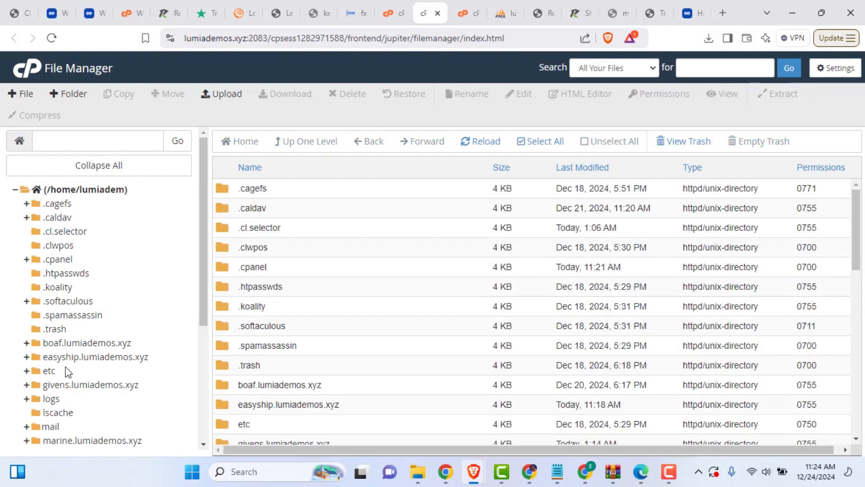
pyautogui.scroll(-3, 70, 360)
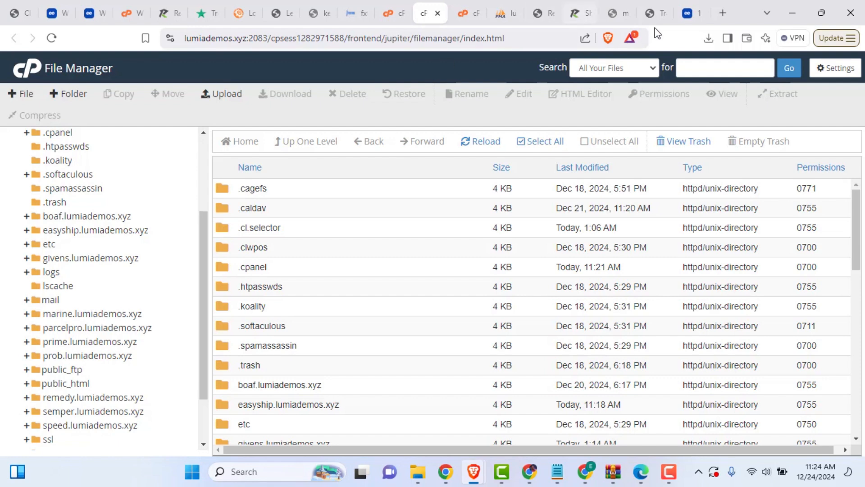
# Step: Check the easyship subdomain name in the tracking page's address, then return to File Manager
pyautogui.click(651, 15)
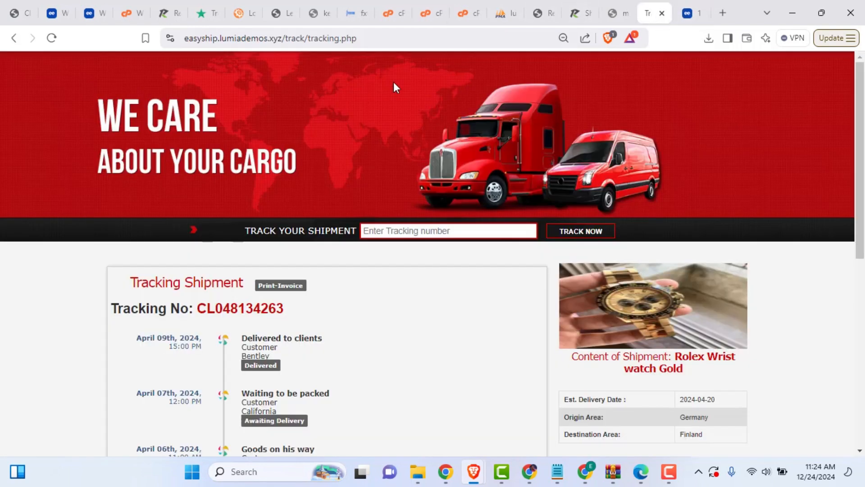
pyautogui.click(235, 38)
pyautogui.click(230, 38)
pyautogui.doubleClick(229, 39)
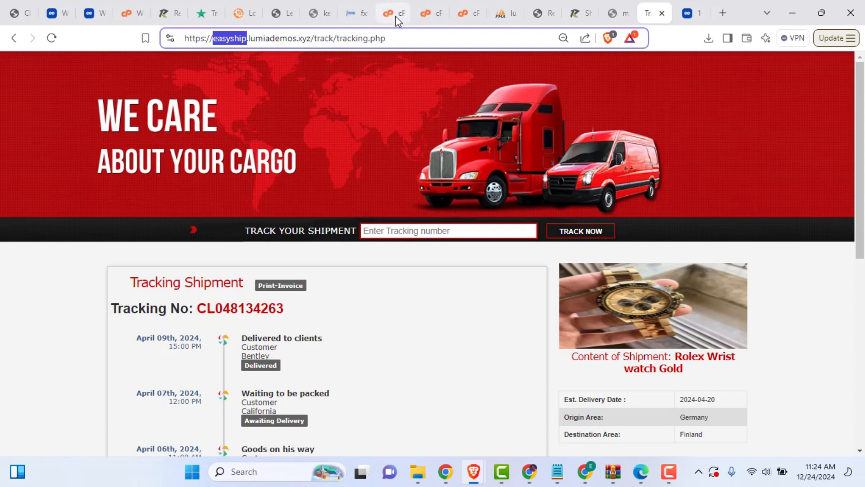
pyautogui.click(426, 16)
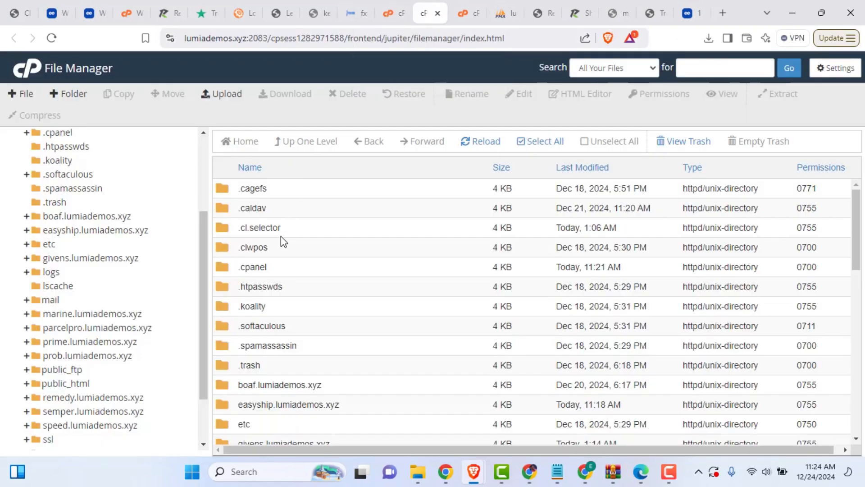
pyautogui.scroll(-4, 257, 299)
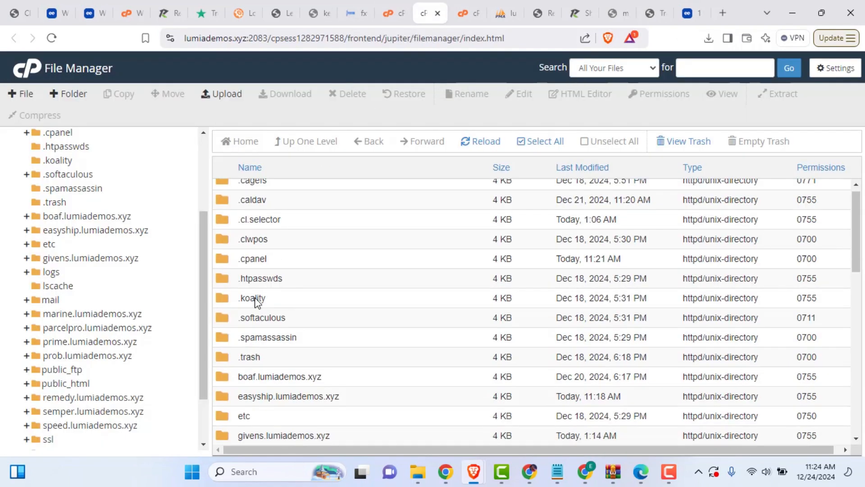
# Step: Open public_html to view its .well-known, cgi-bin, givens and pswd folders
pyautogui.doubleClick(226, 435)
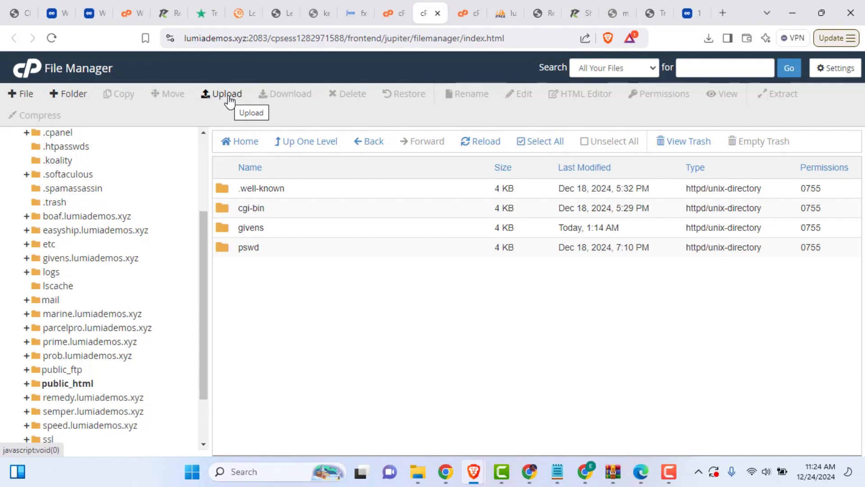
pyautogui.scroll(-2, 117, 279)
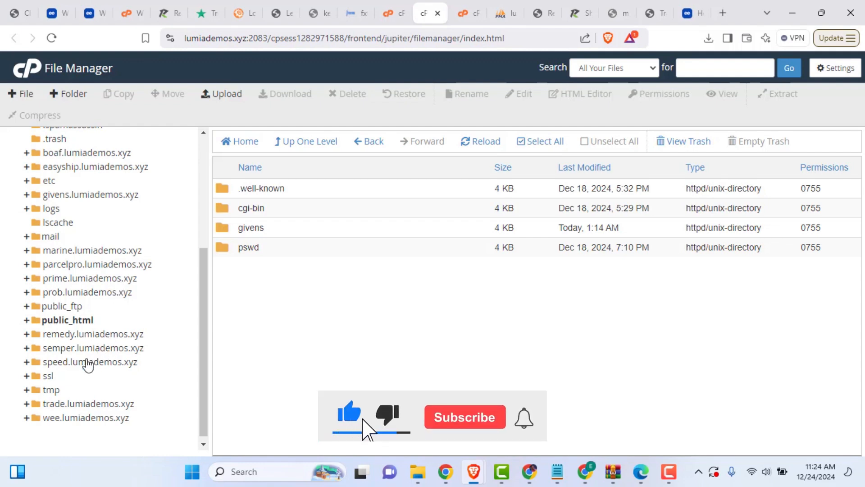
pyautogui.scroll(5, 63, 394)
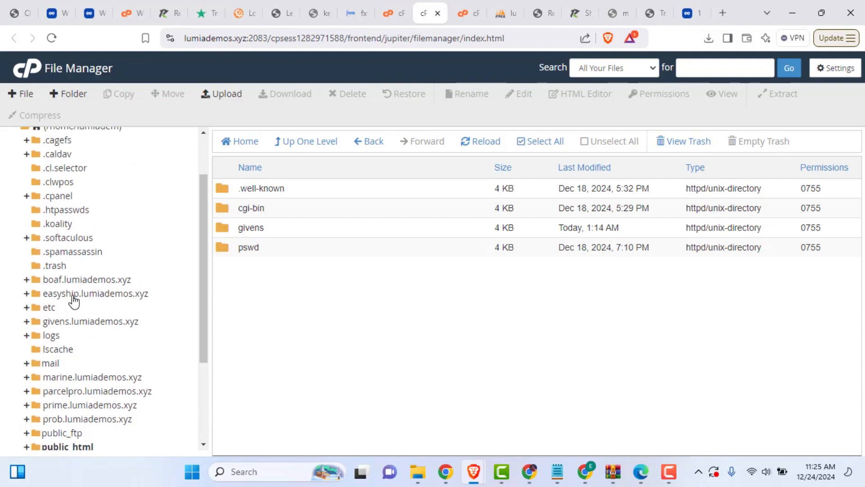
# Step: Open the easyship.lumiademos.xyz folder in File Manager and scan its file list
pyautogui.click(72, 293)
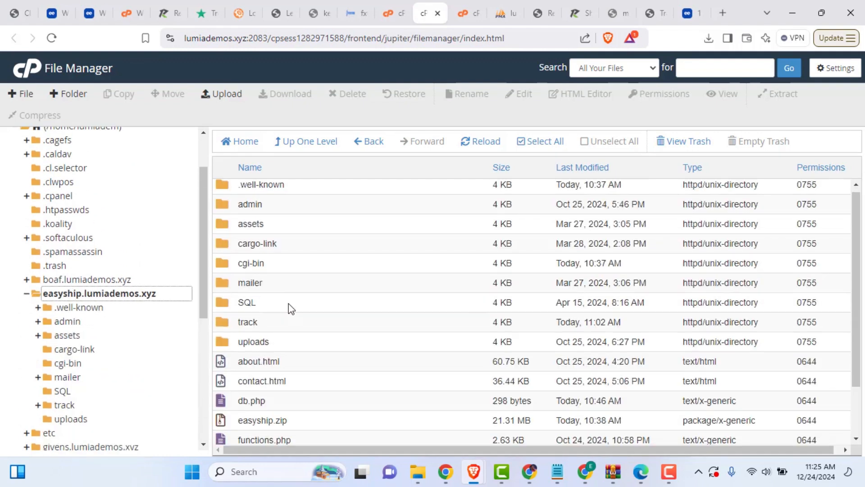
pyautogui.scroll(-2, 289, 311)
pyautogui.scroll(2, 284, 380)
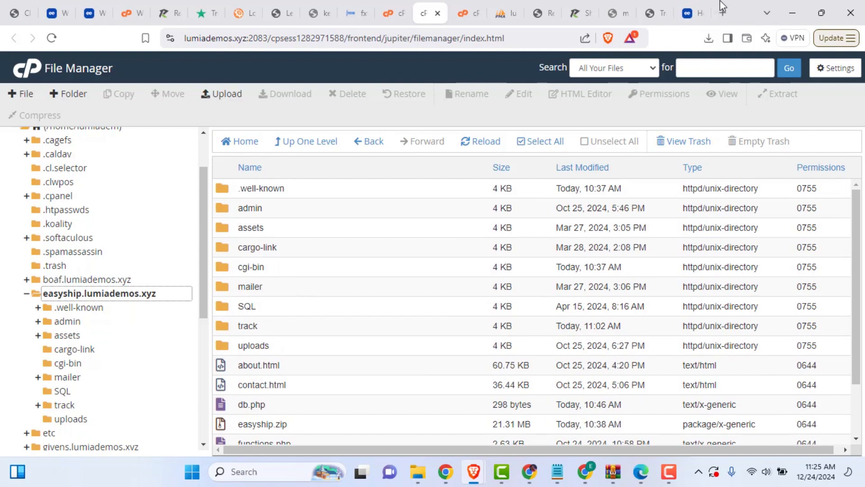
pyautogui.click(653, 13)
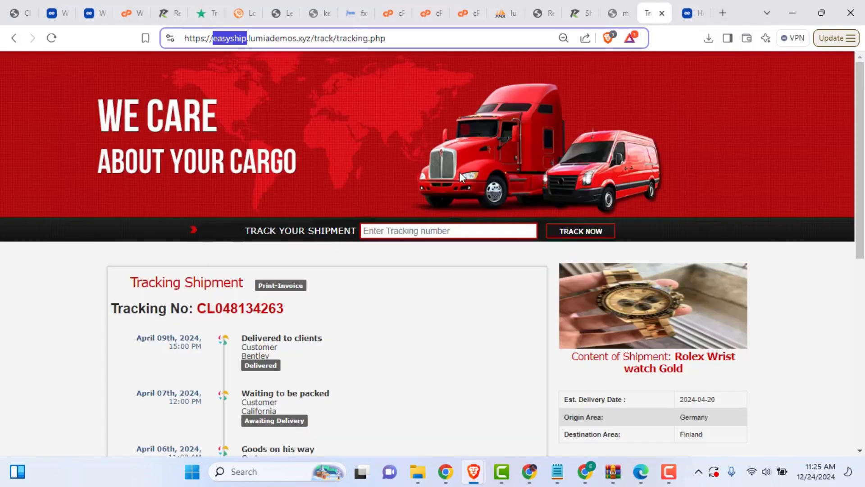
pyautogui.click(429, 14)
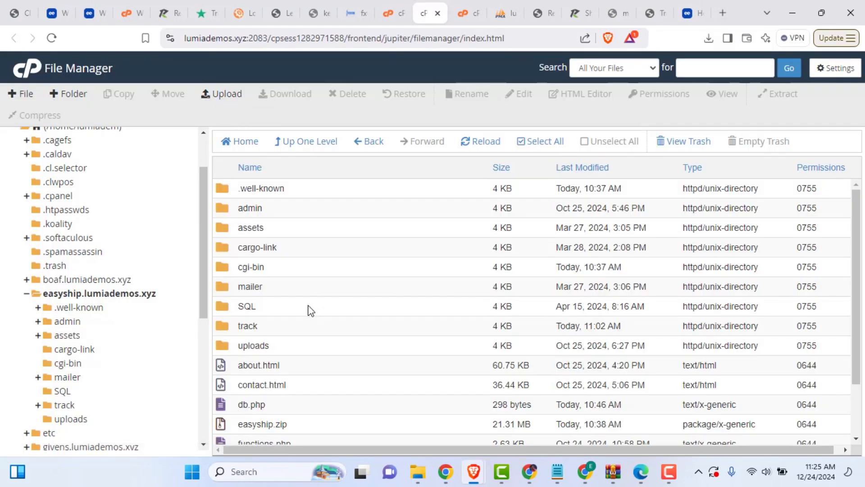
pyautogui.scroll(-3, 298, 419)
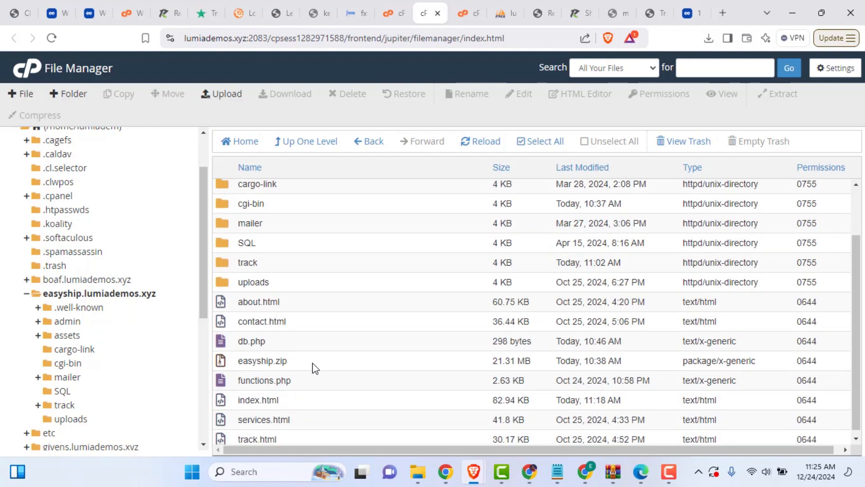
# Step: Look over the actions available for easyship.zip without choosing one
pyautogui.rightClick(289, 361)
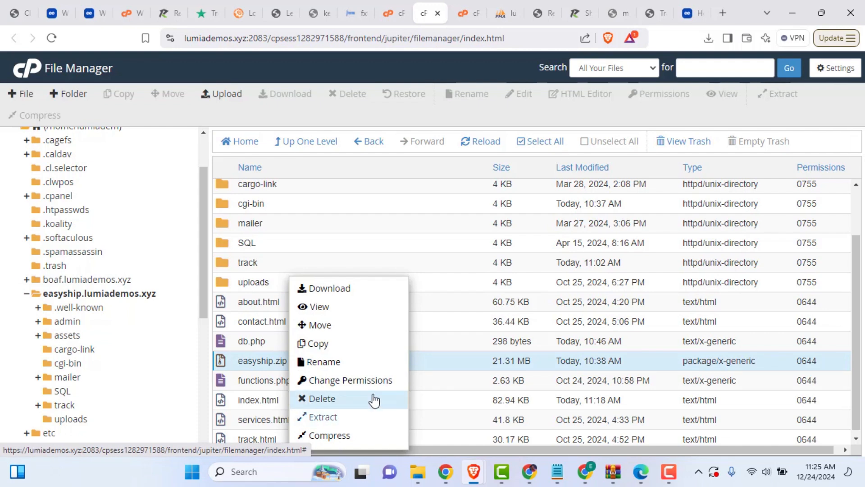
pyautogui.click(423, 382)
pyautogui.scroll(2, 335, 301)
pyautogui.scroll(-2, 336, 311)
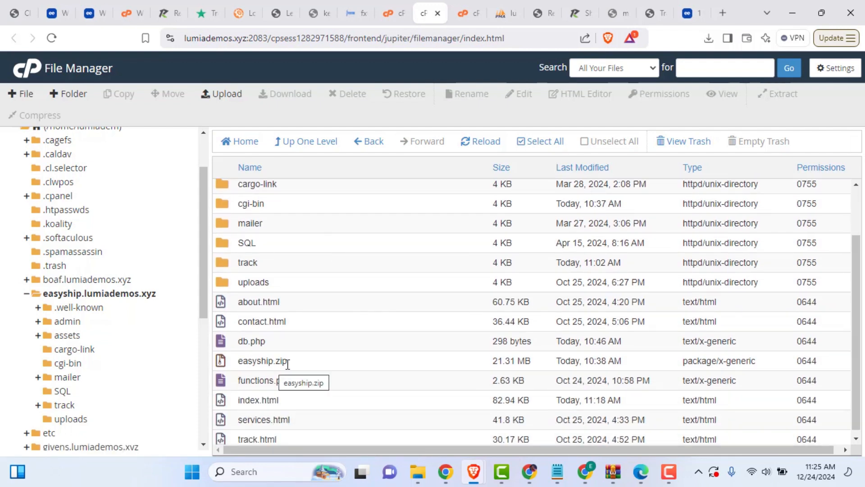
pyautogui.rightClick(288, 363)
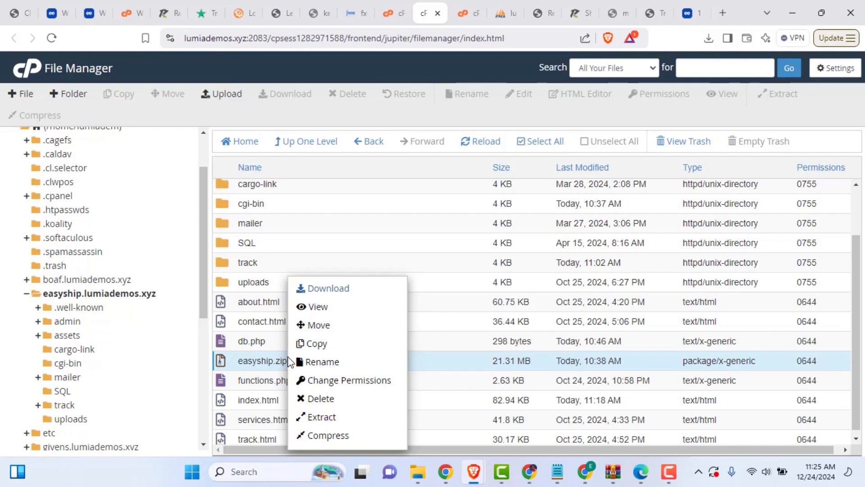
pyautogui.click(428, 369)
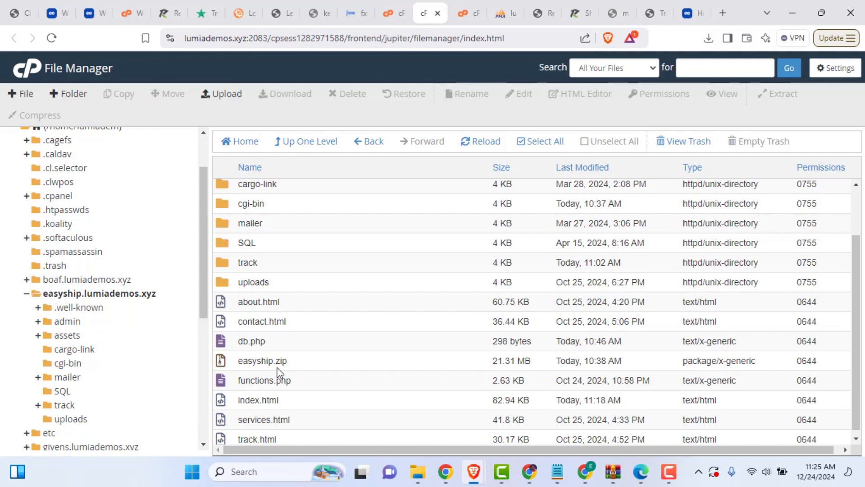
# Step: Open db.php in the code editor, then go back to cPanel's Databases section
pyautogui.click(273, 338)
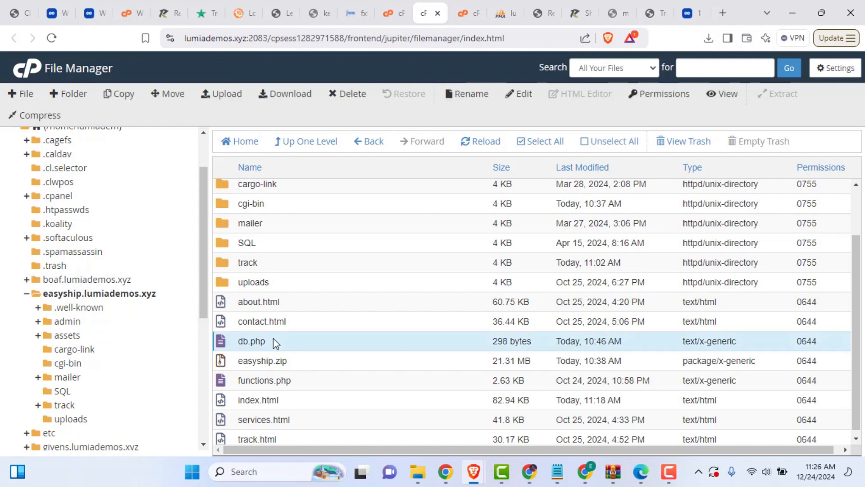
pyautogui.rightClick(273, 338)
pyautogui.click(318, 331)
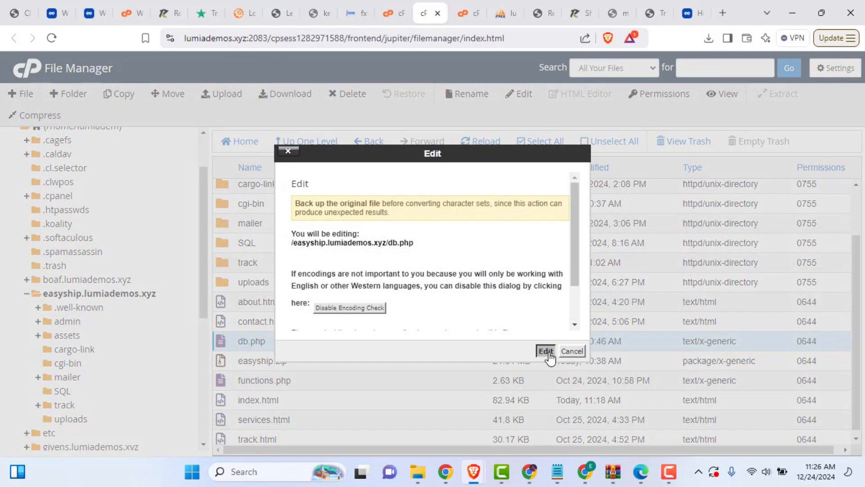
pyautogui.click(545, 351)
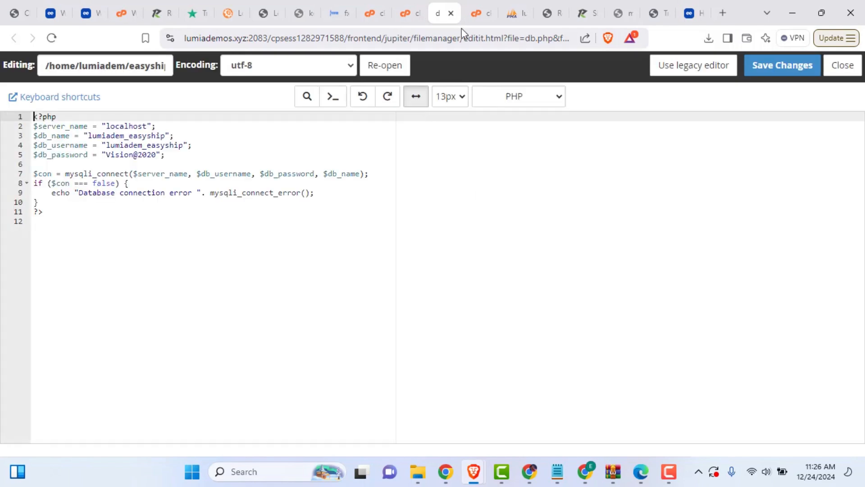
pyautogui.click(373, 13)
pyautogui.scroll(-9, 323, 250)
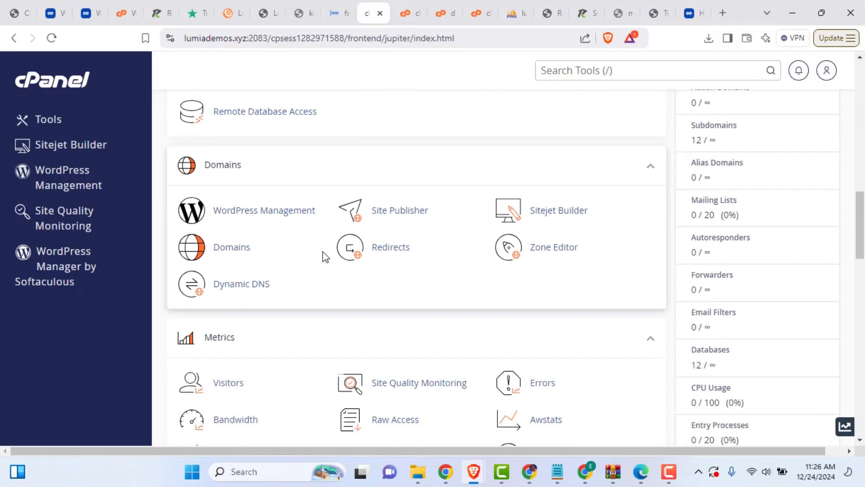
pyautogui.scroll(5, 322, 252)
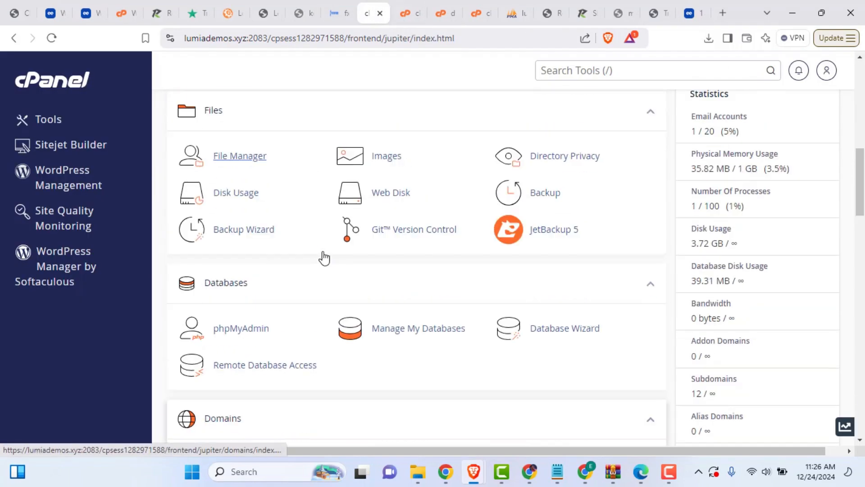
# Step: Create the database wp12 (lumiadem_wp12) in the Database Wizard
pyautogui.click(555, 337)
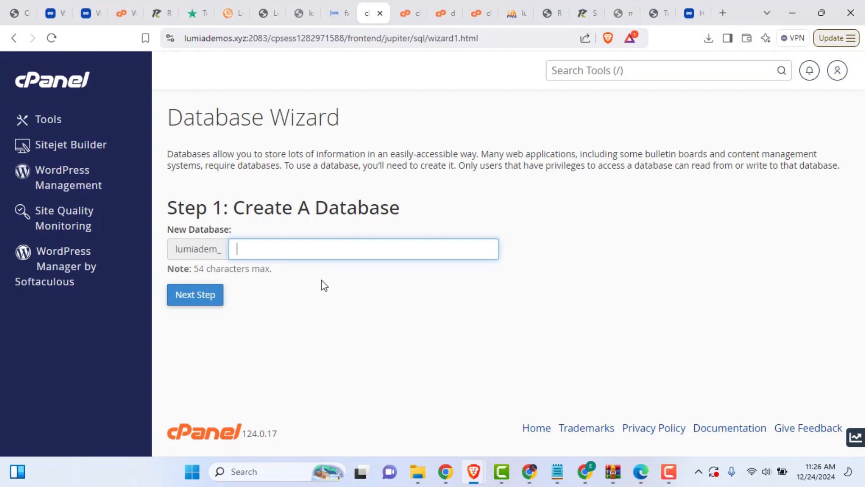
pyautogui.write('wp12')
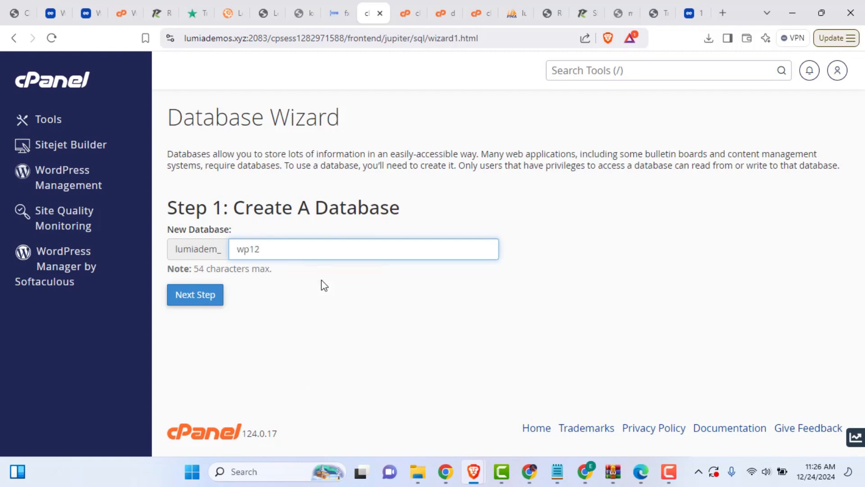
pyautogui.click(204, 301)
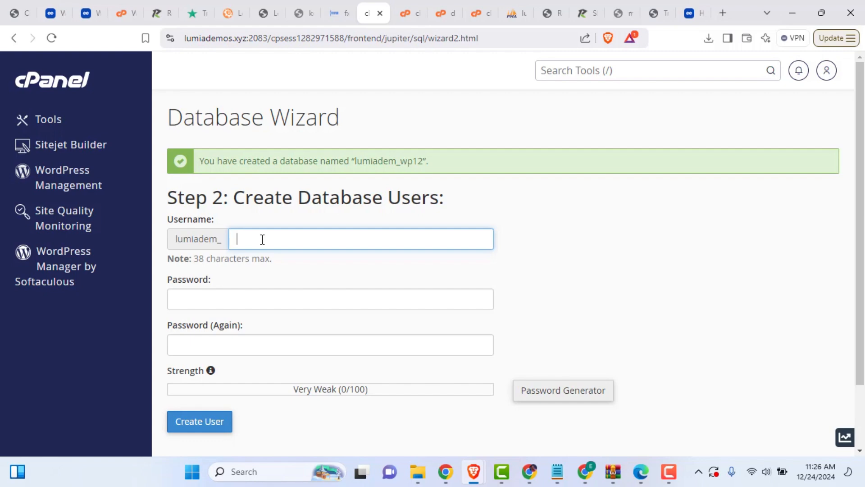
# Step: Create database user wp12 with a strong, confirmed password
pyautogui.write('wp12')
pyautogui.click(210, 304)
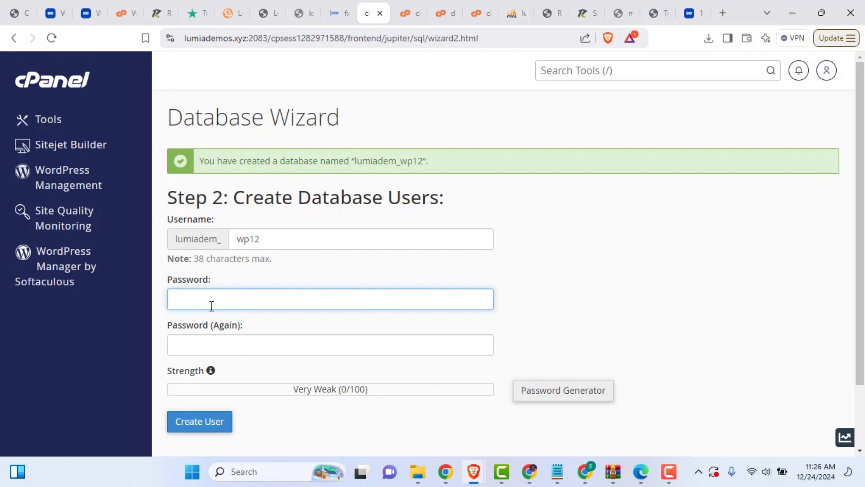
pyautogui.write('•••••••••')
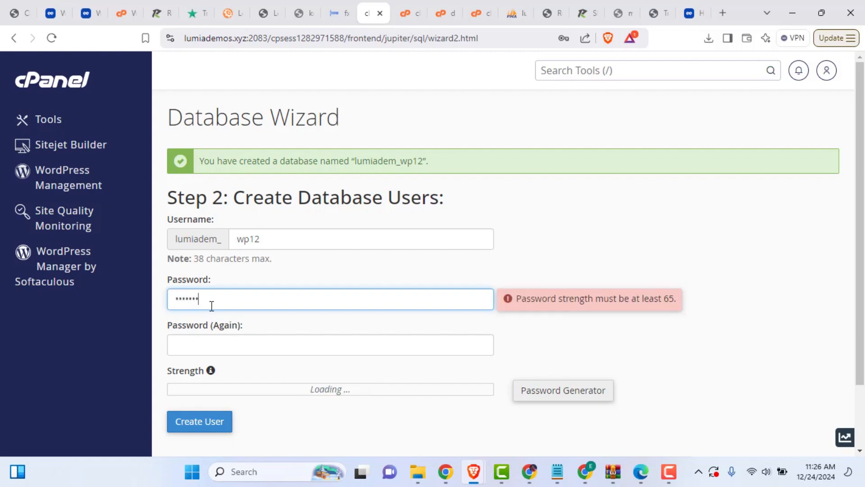
pyautogui.hotkey('ctrl', 'a')
pyautogui.press('BackSpace')
pyautogui.write('•••••••••••')
pyautogui.click(286, 345)
pyautogui.write('•••••••••••')
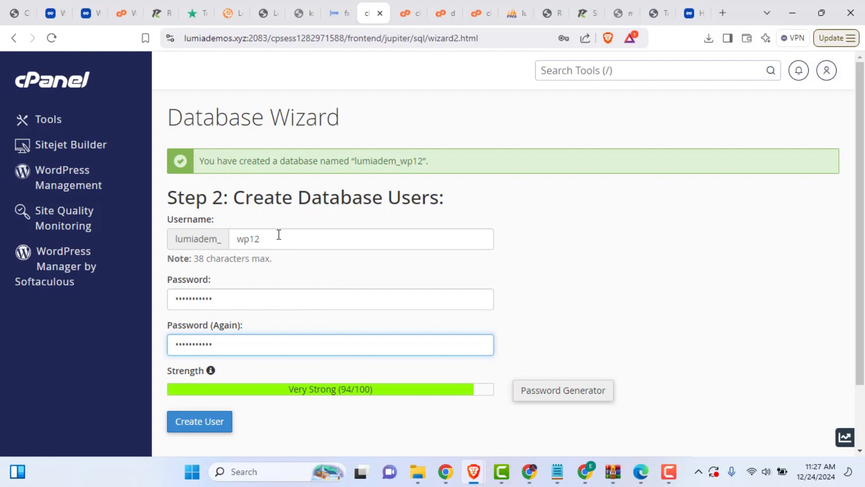
pyautogui.click(200, 425)
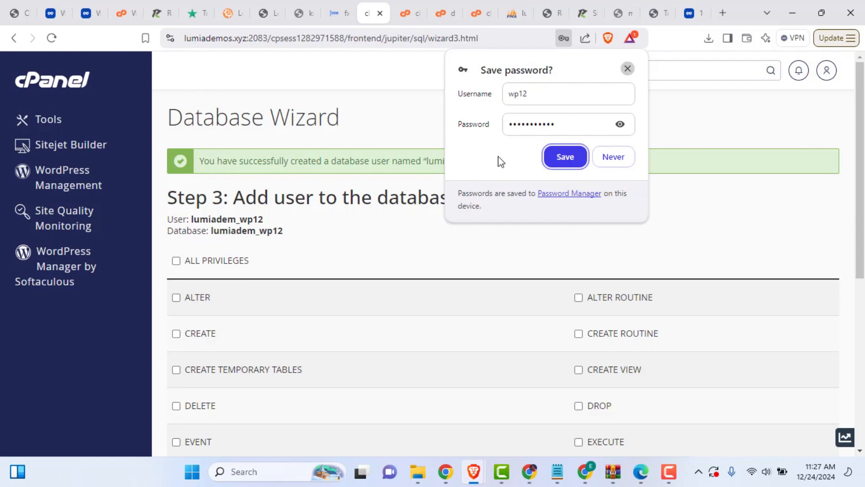
pyautogui.click(627, 69)
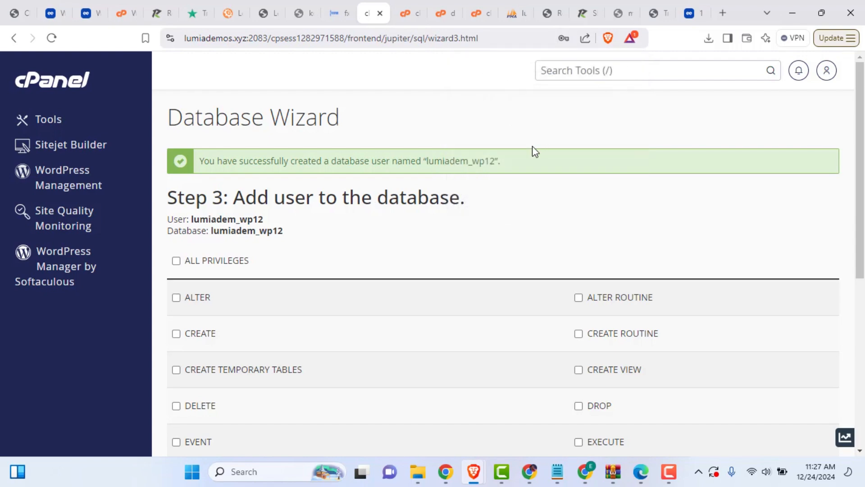
# Step: Grant the user ALL PRIVILEGES on the database and apply the changes
pyautogui.click(201, 261)
pyautogui.scroll(-7, 338, 331)
pyautogui.scroll(4, 352, 342)
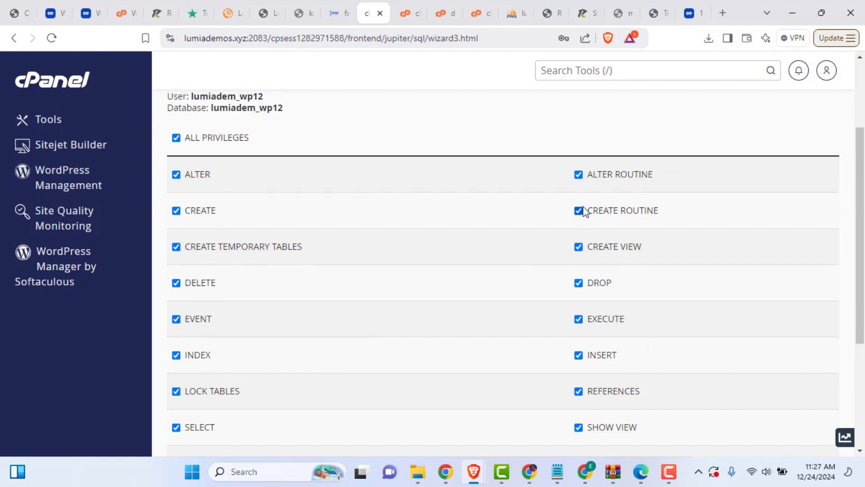
pyautogui.scroll(-4, 500, 363)
pyautogui.click(184, 315)
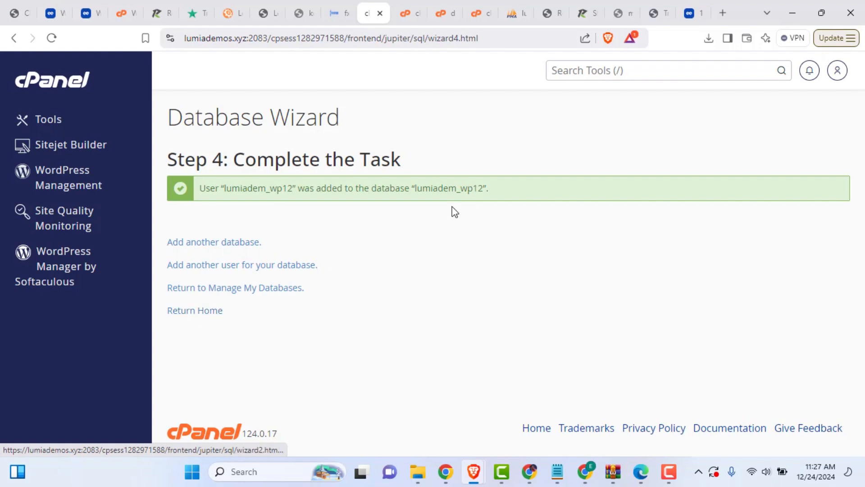
# Step: Copy the new username lumiadem_wp12 from the confirmation message
pyautogui.doubleClick(243, 188)
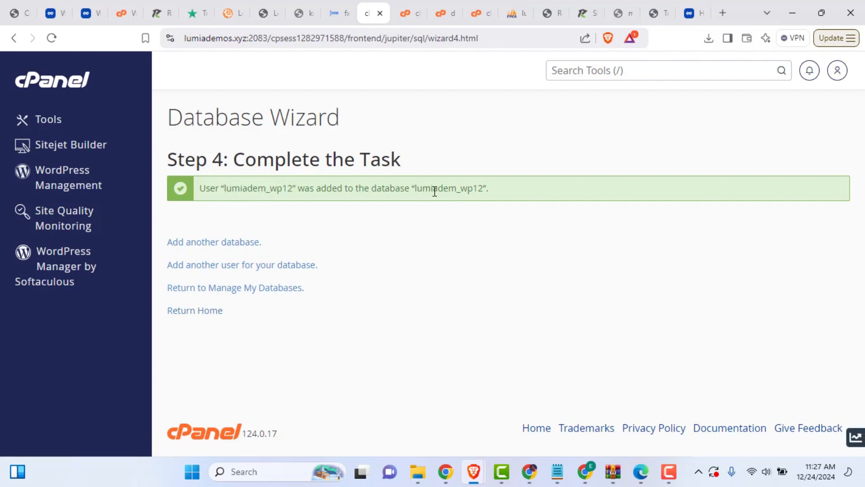
pyautogui.doubleClick(433, 188)
pyautogui.doubleClick(265, 190)
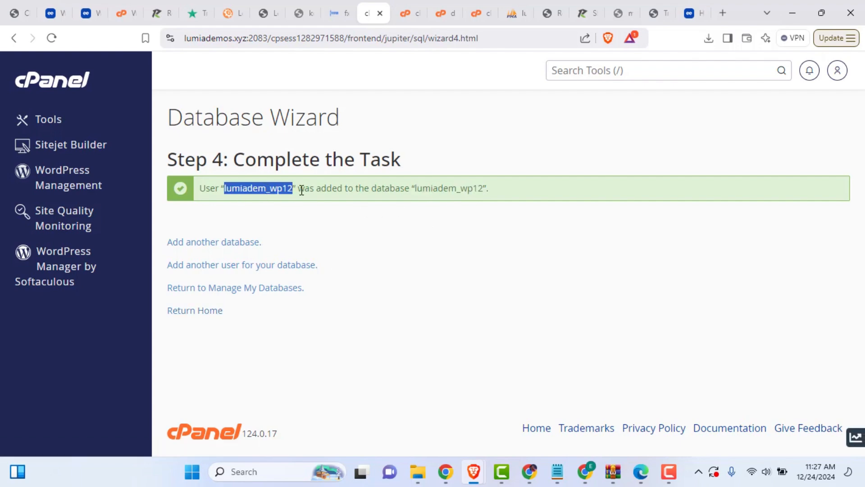
pyautogui.rightClick(257, 190)
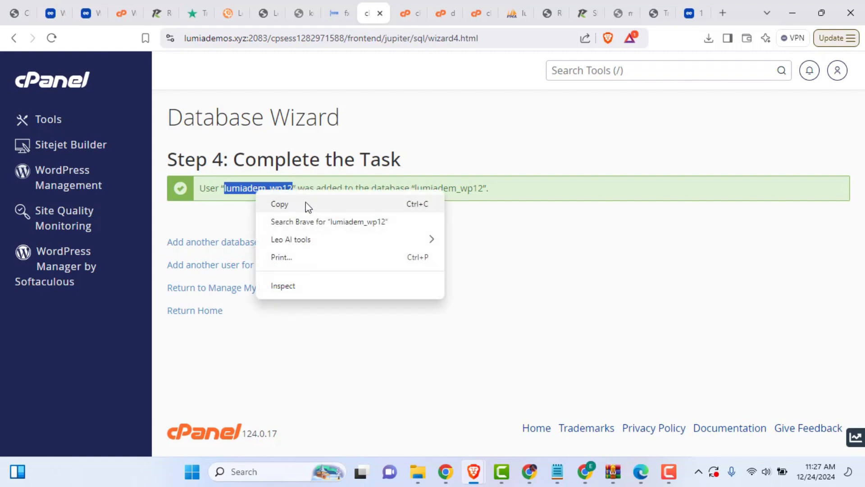
pyautogui.click(306, 201)
pyautogui.click(444, 13)
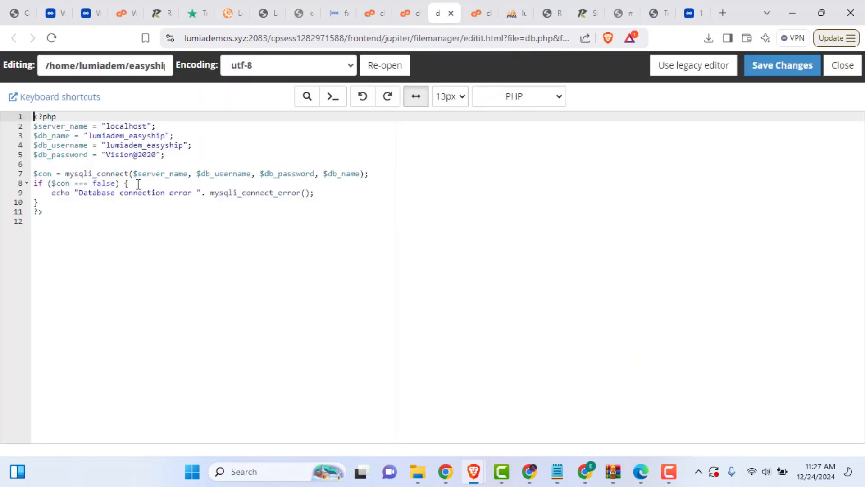
# Step: Reopen db.php from File Manager in the code editor
pyautogui.click(451, 13)
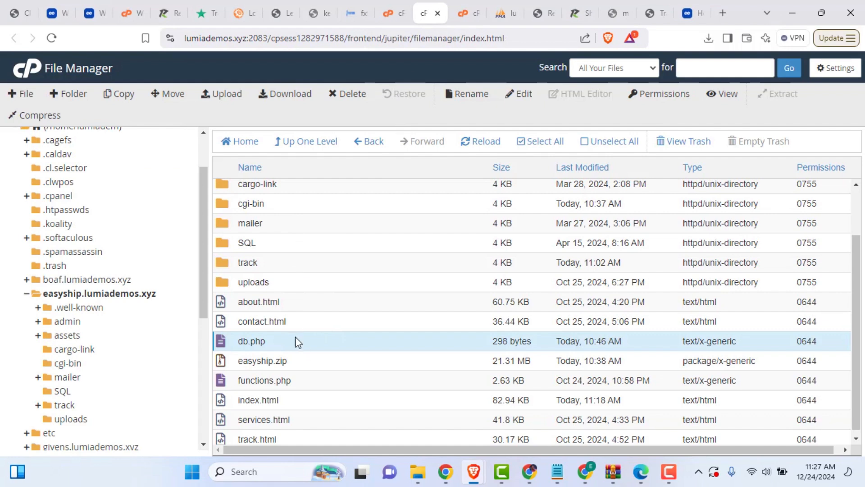
pyautogui.rightClick(293, 342)
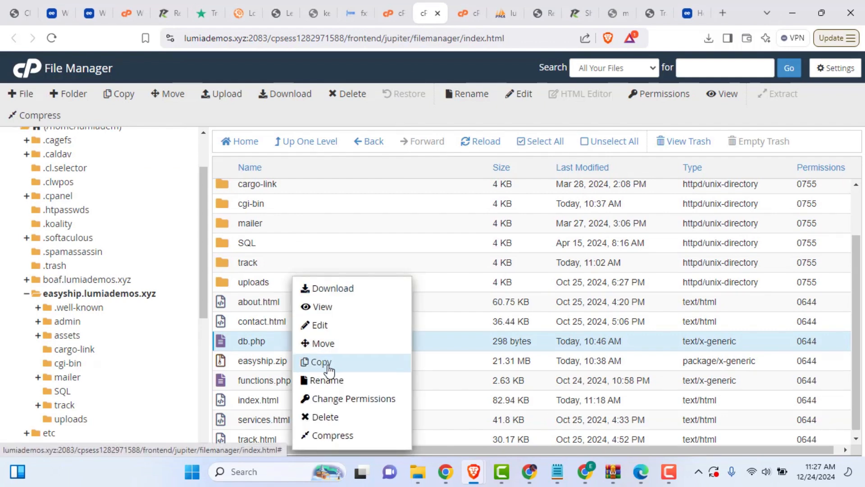
pyautogui.click(321, 324)
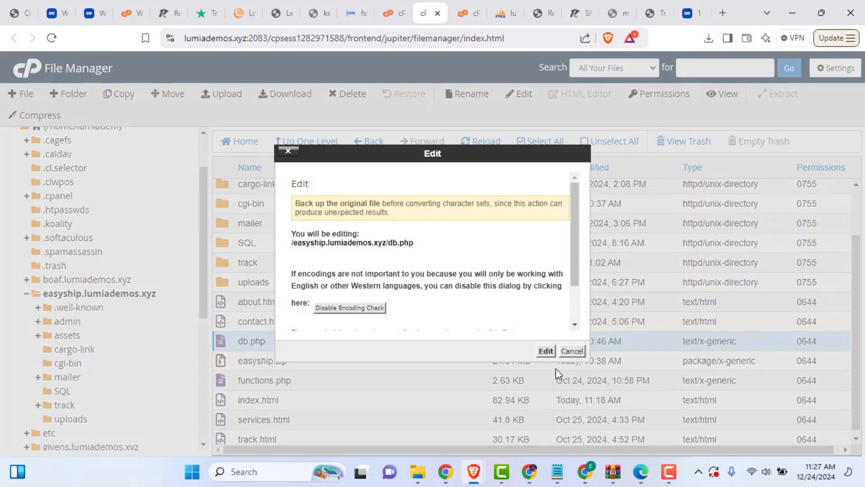
pyautogui.click(546, 352)
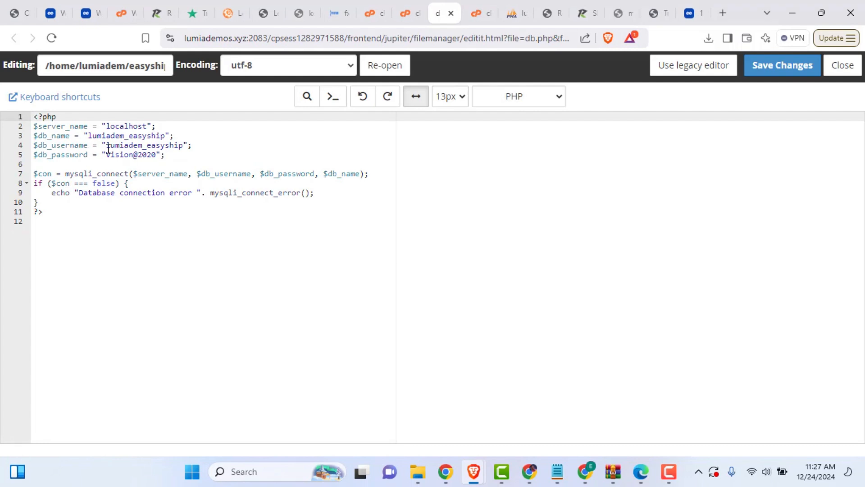
# Step: Replace lumiadem_easyship with lumiadem_wp12 on db.php's $db_name and $db_username lines
pyautogui.moveTo(166, 155); pyautogui.dragTo(34, 136)
pyautogui.click(263, 136)
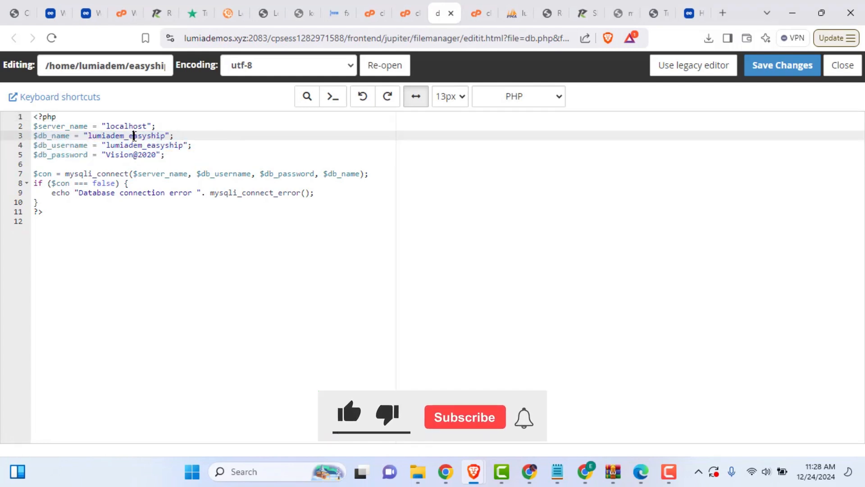
pyautogui.doubleClick(132, 136)
pyautogui.write('lumiadem_wp12')
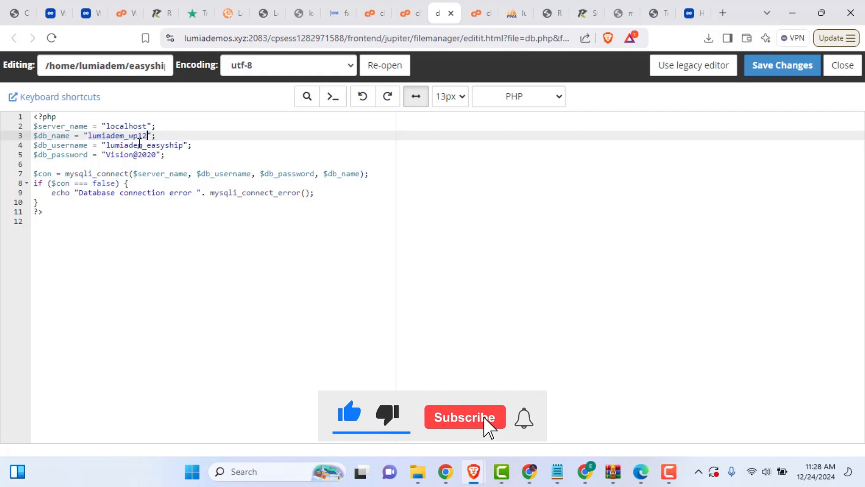
pyautogui.doubleClick(144, 146)
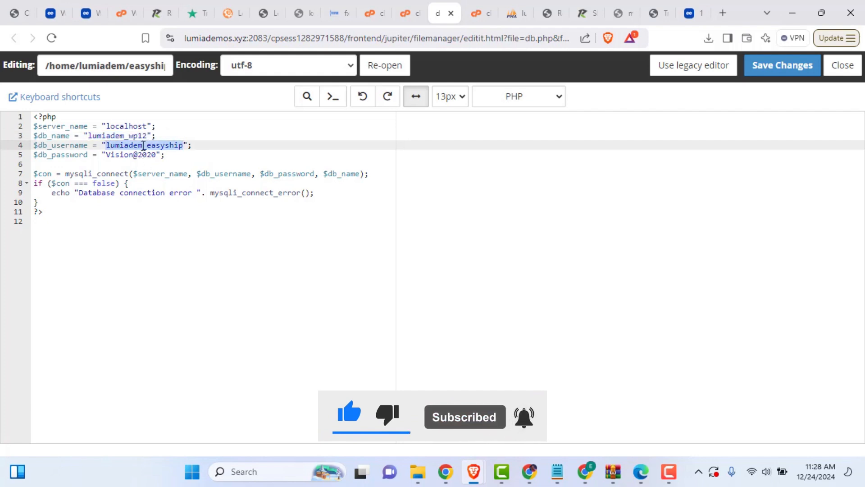
pyautogui.hotkey('ctrl', 'v')
pyautogui.doubleClick(152, 155)
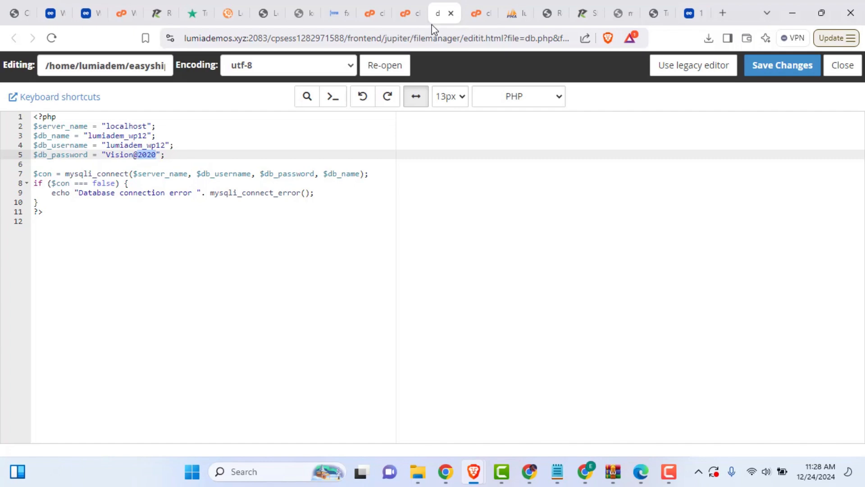
pyautogui.click(374, 14)
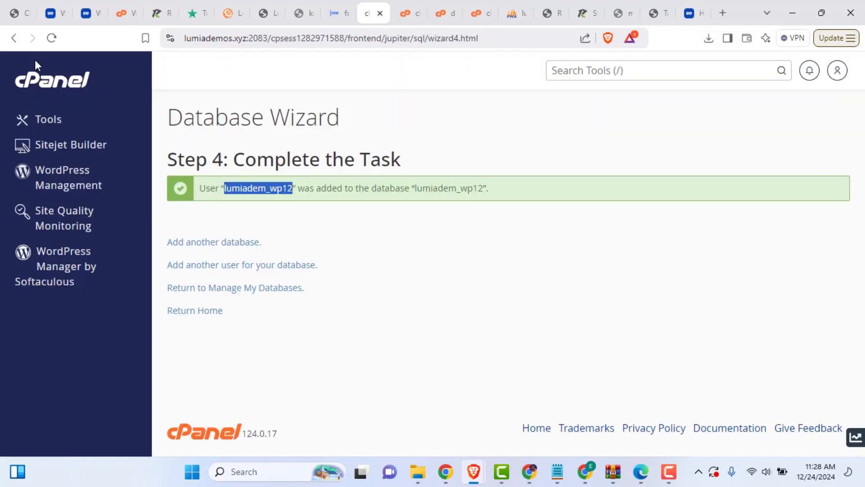
# Step: Open phpMyAdmin from cPanel and go to Import for the lumiadem_wp12 database
pyautogui.click(42, 85)
pyautogui.scroll(-7, 379, 306)
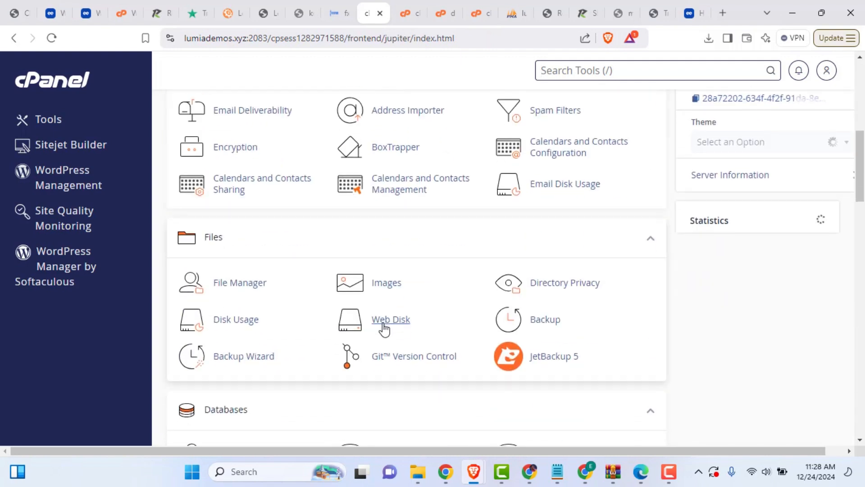
pyautogui.scroll(-3, 382, 324)
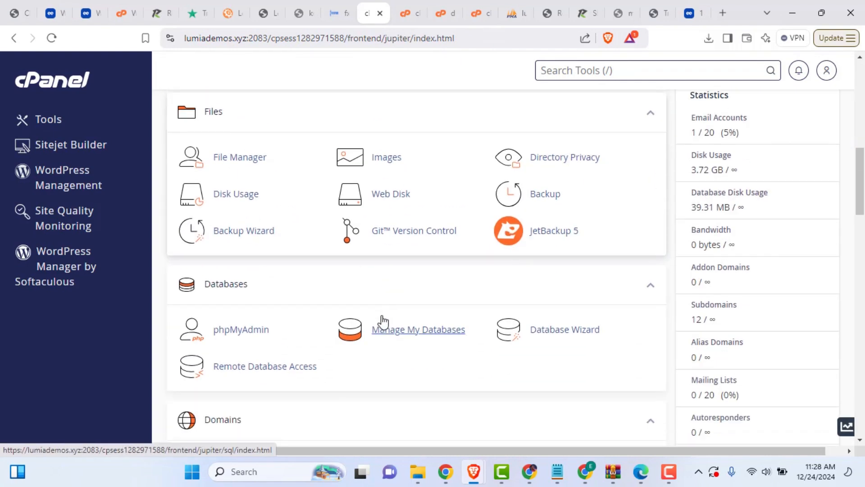
pyautogui.click(246, 335)
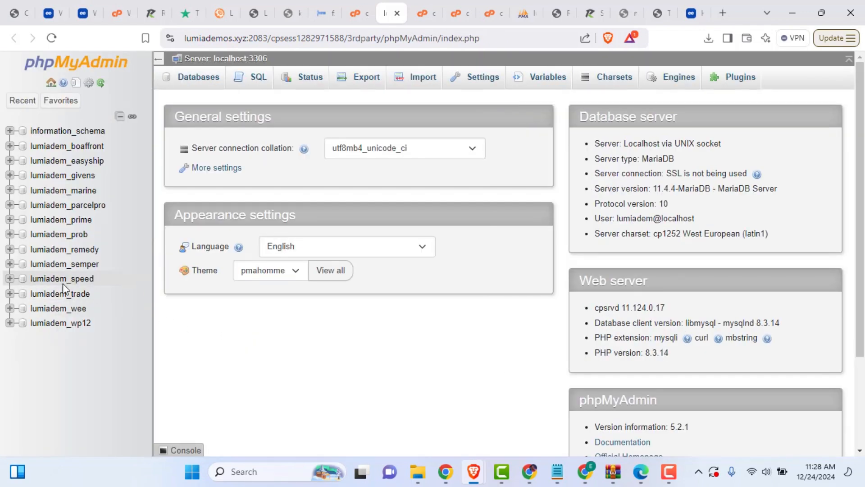
pyautogui.click(83, 328)
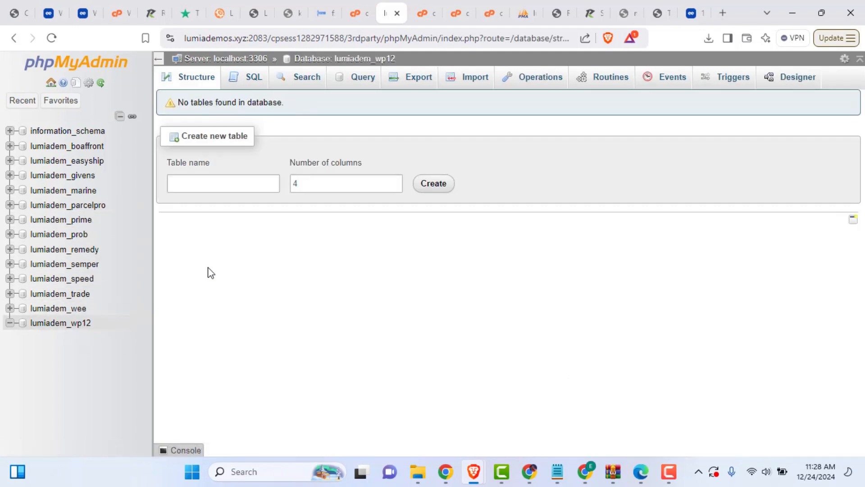
pyautogui.click(470, 84)
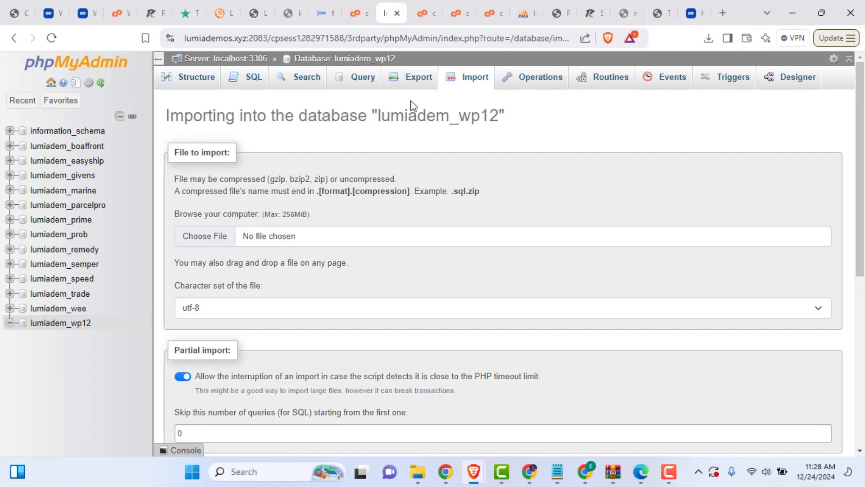
# Step: Import easyship_admin.sql into lumiadem_wp12 and browse the new admin table
pyautogui.click(212, 238)
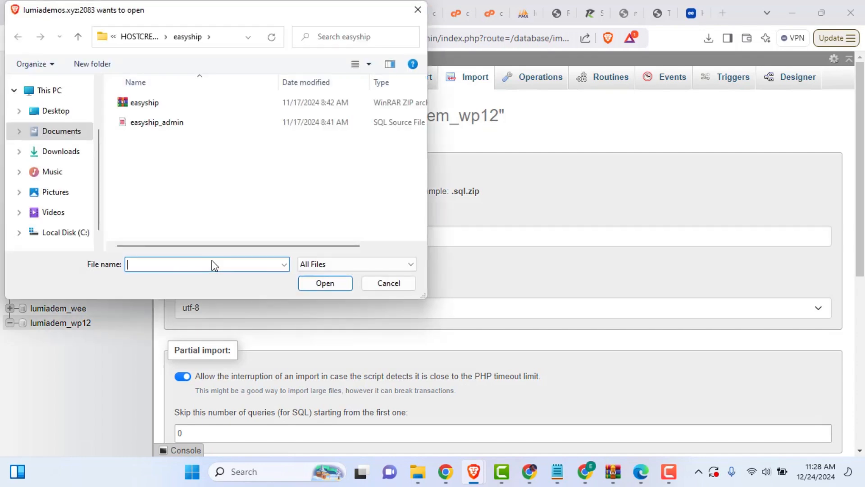
pyautogui.click(174, 127)
pyautogui.click(325, 283)
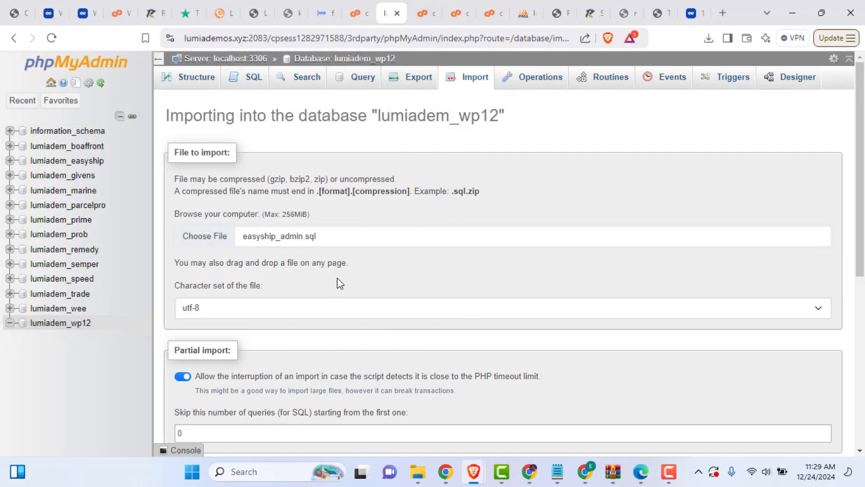
pyautogui.scroll(-6, 337, 278)
pyautogui.click(194, 411)
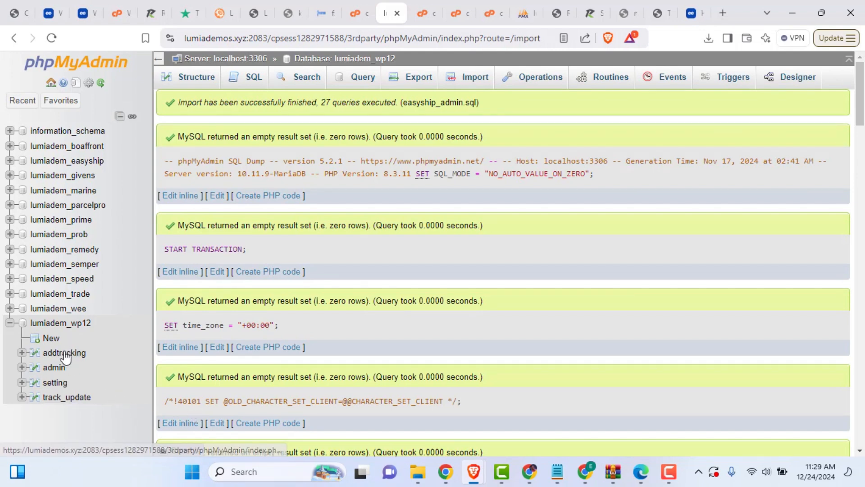
pyautogui.click(54, 367)
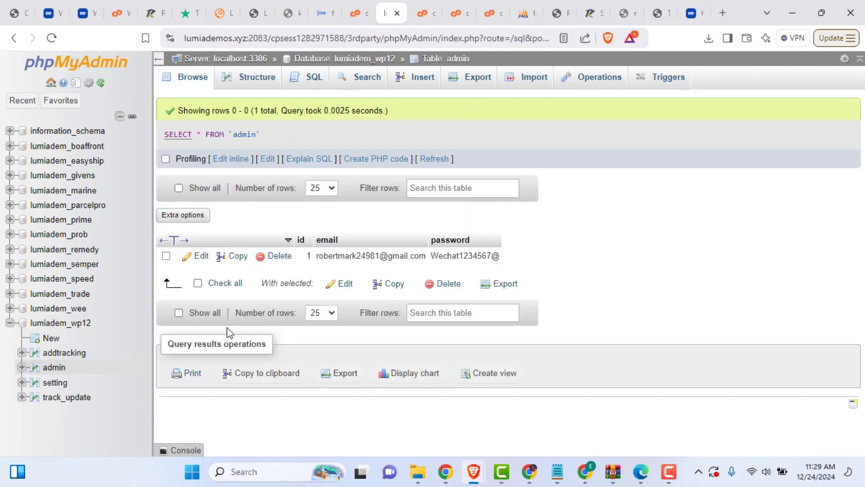
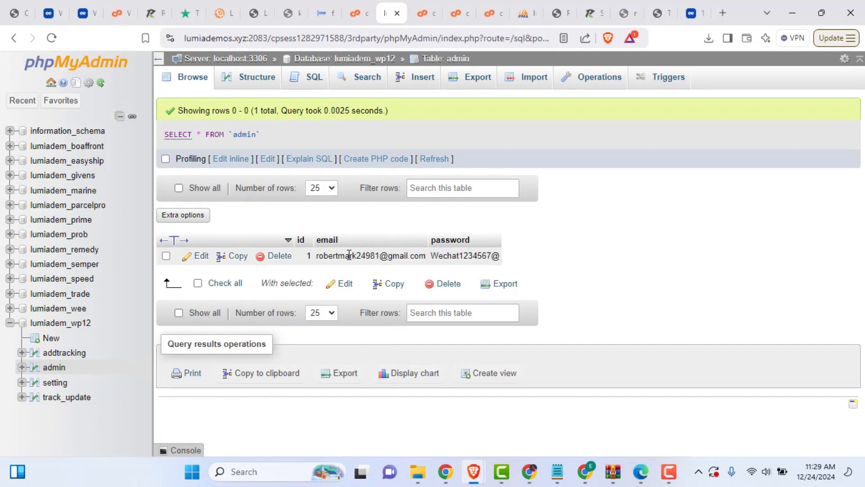
# Step: Inspect the admin table row's full login email and password values, leaving both unchanged
pyautogui.doubleClick(349, 255)
pyautogui.doubleClick(349, 255)
pyautogui.click(373, 256)
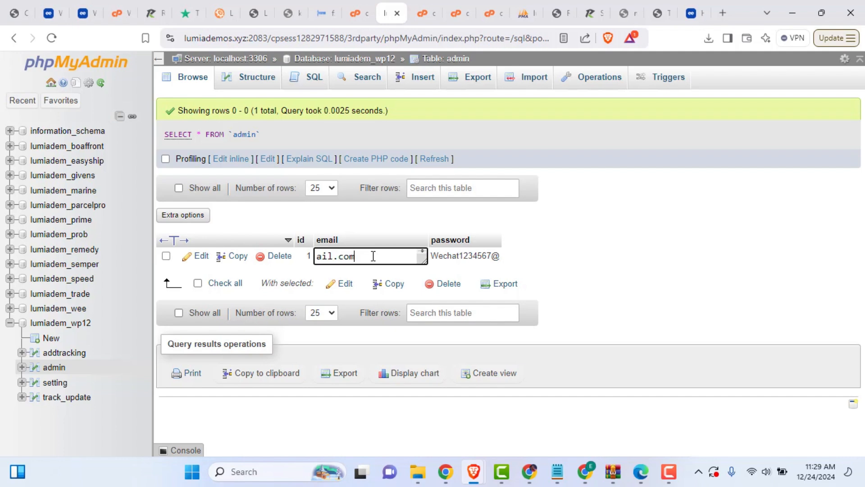
pyautogui.hotkey('ctrl', 'a')
pyautogui.doubleClick(463, 256)
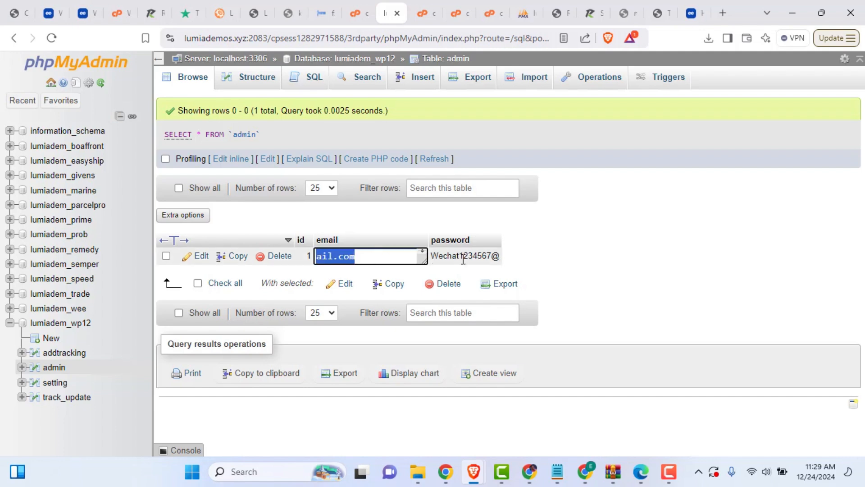
pyautogui.click(556, 253)
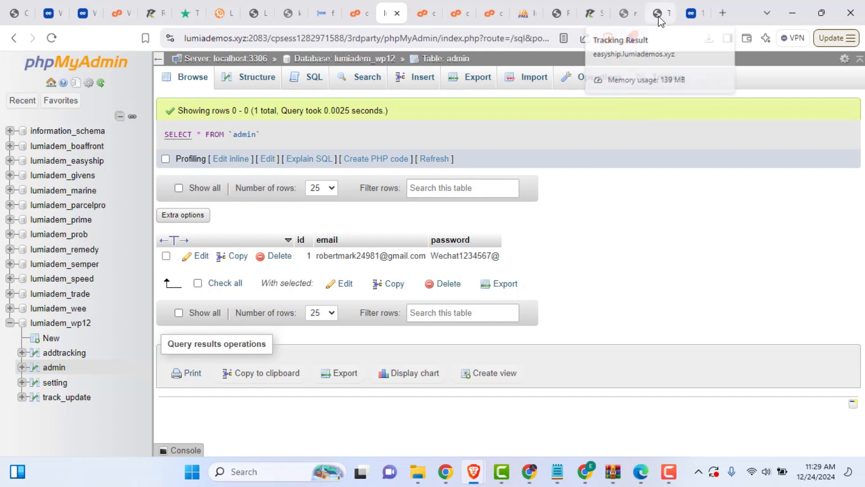
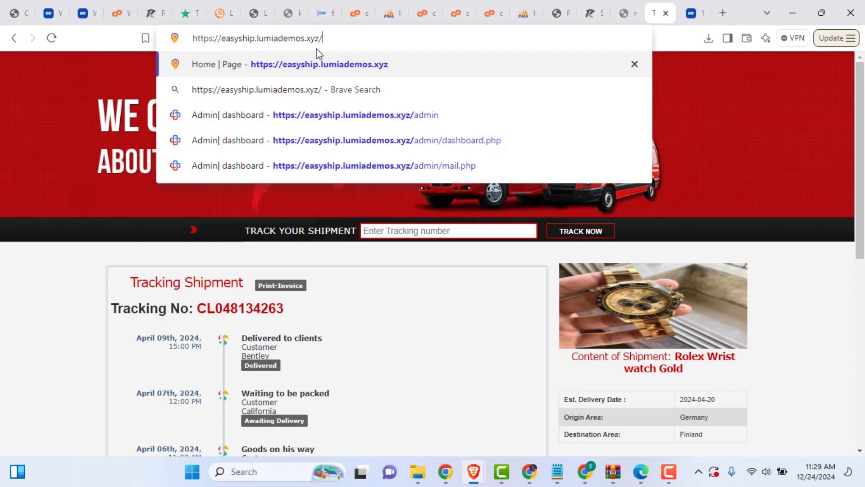
# Step: Go to the site's /admin address to reach the Express Delivery login page at easyship.lumiademos.xyz/admin/login.php
pyautogui.write('admin')
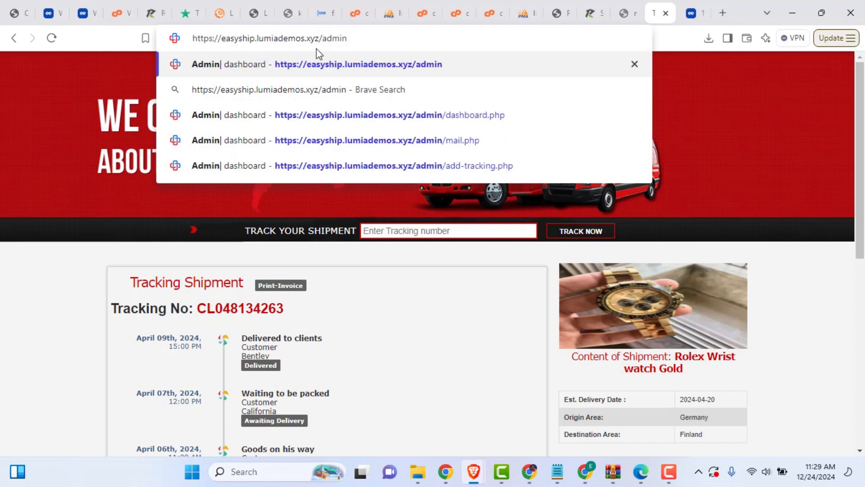
pyautogui.press('Return')
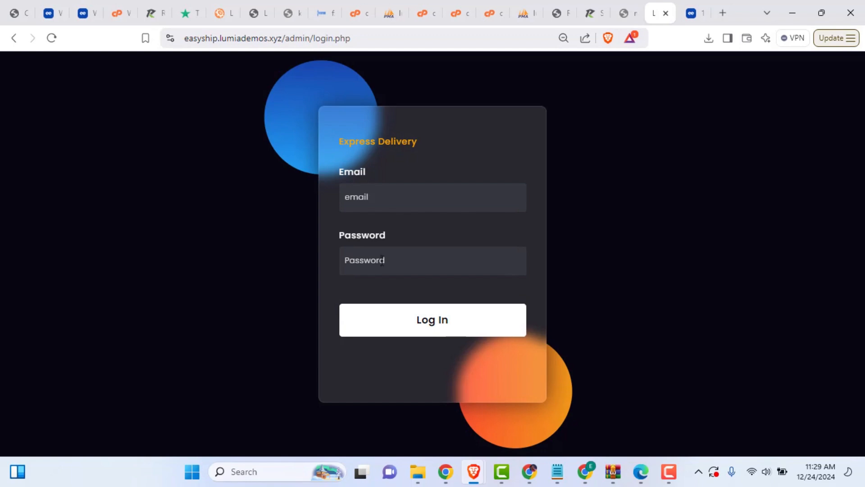
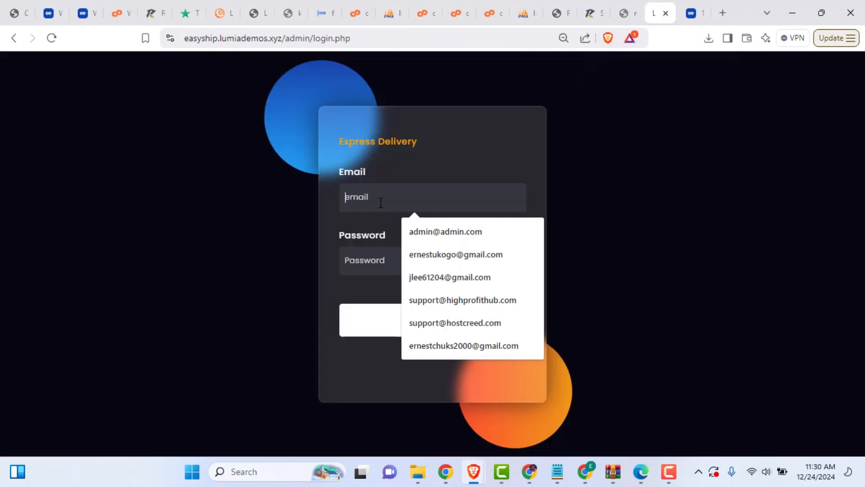
# Step: Log in with the autofilled admin email and the account password
pyautogui.click(440, 231)
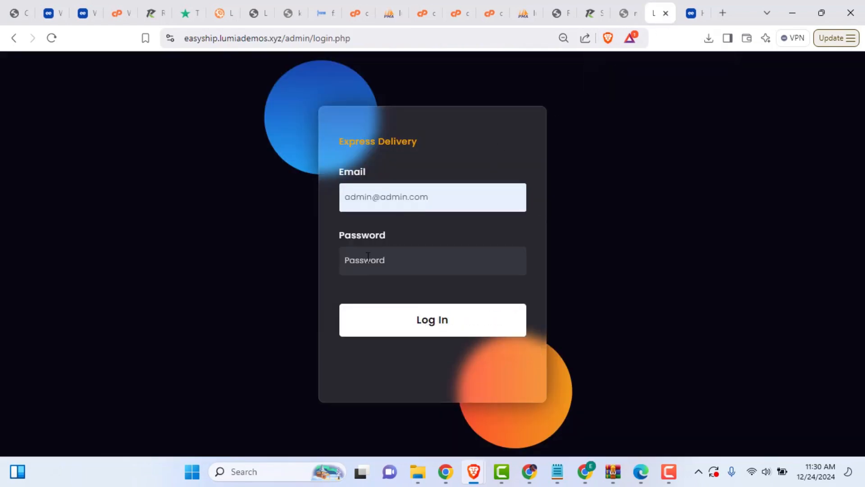
pyautogui.click(368, 257)
pyautogui.write('admin')
pyautogui.press('Return')
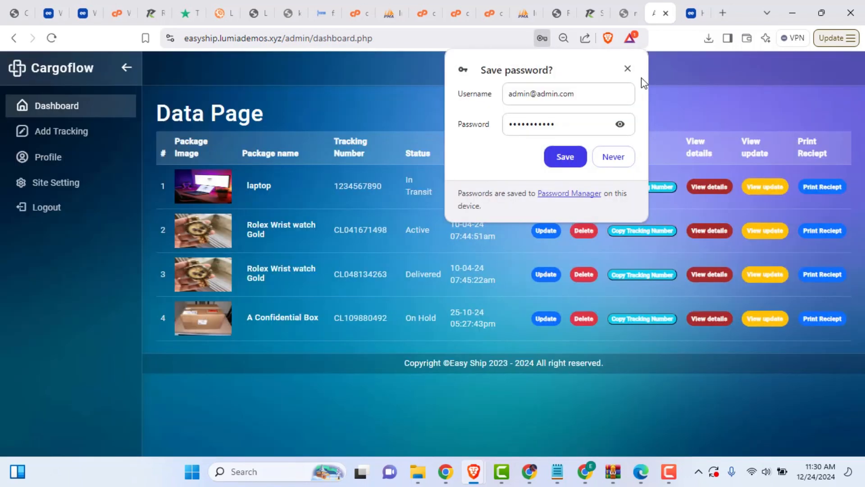
# Step: Dismiss the save-password prompt and view the site settings for Easy Ship, with site title GGB
pyautogui.click(627, 69)
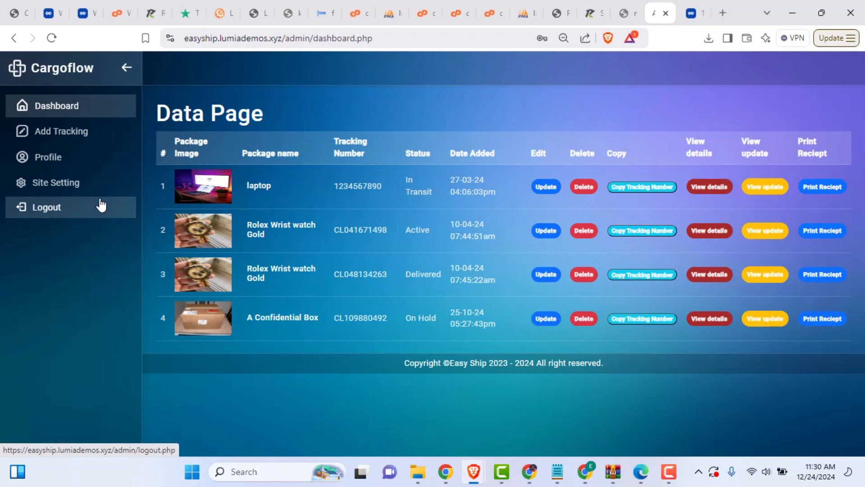
pyautogui.click(58, 188)
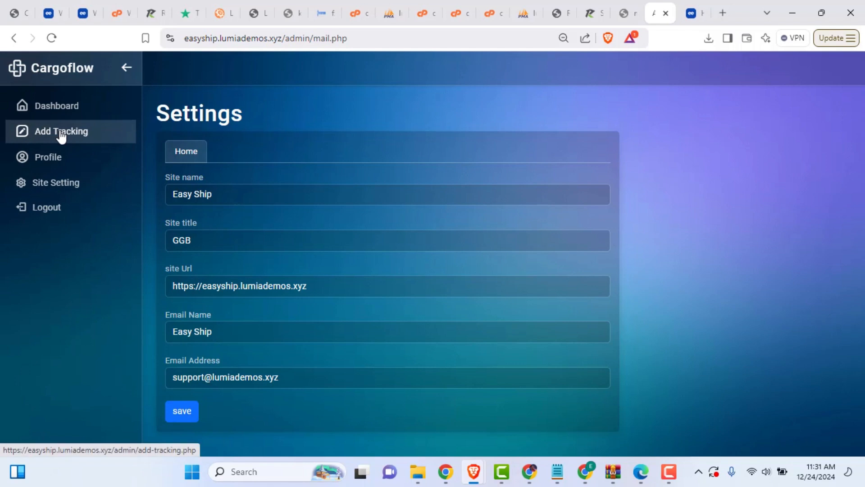
# Step: Check the admin profile details and edit form, then compare with phpMyAdmin's admin table in lumiadem_wp12
pyautogui.click(58, 159)
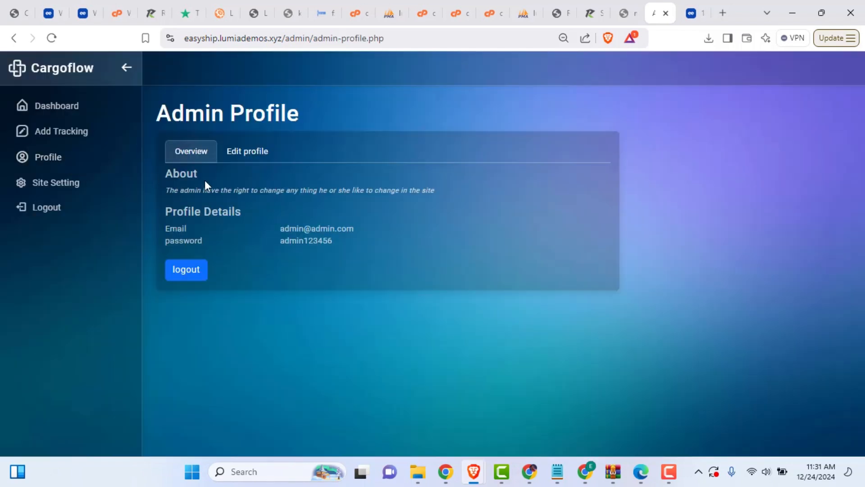
pyautogui.moveTo(348, 249); pyautogui.dragTo(191, 185)
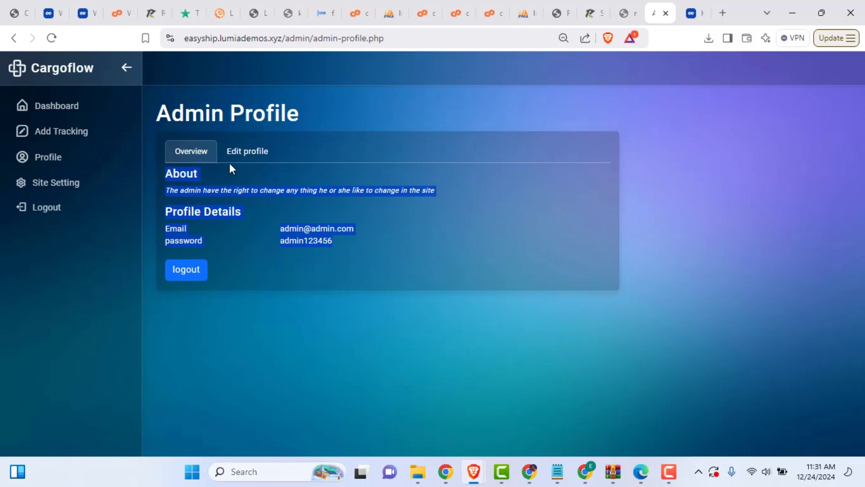
pyautogui.click(241, 157)
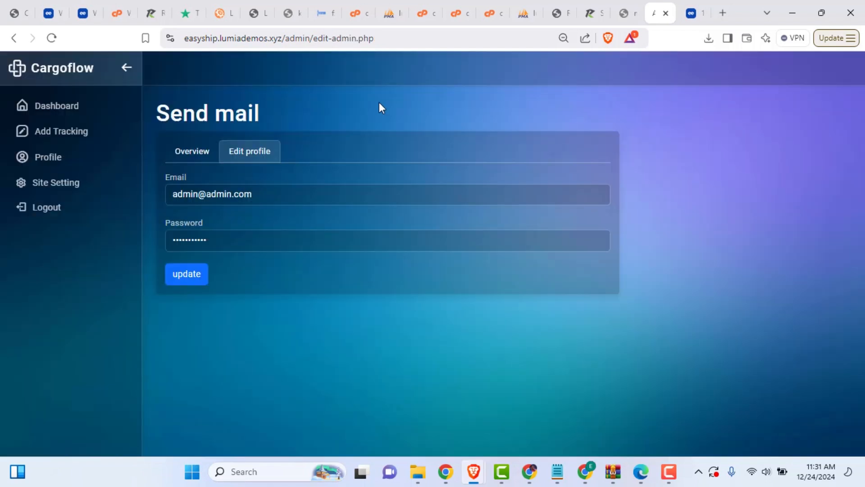
pyautogui.click(389, 13)
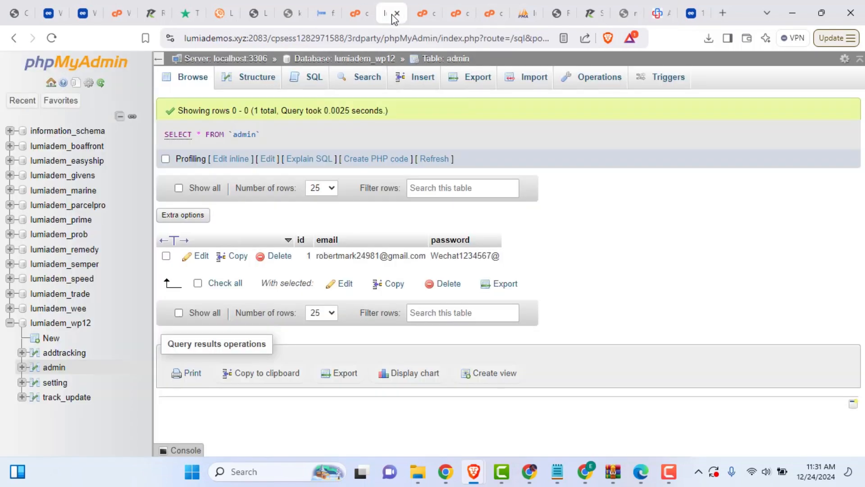
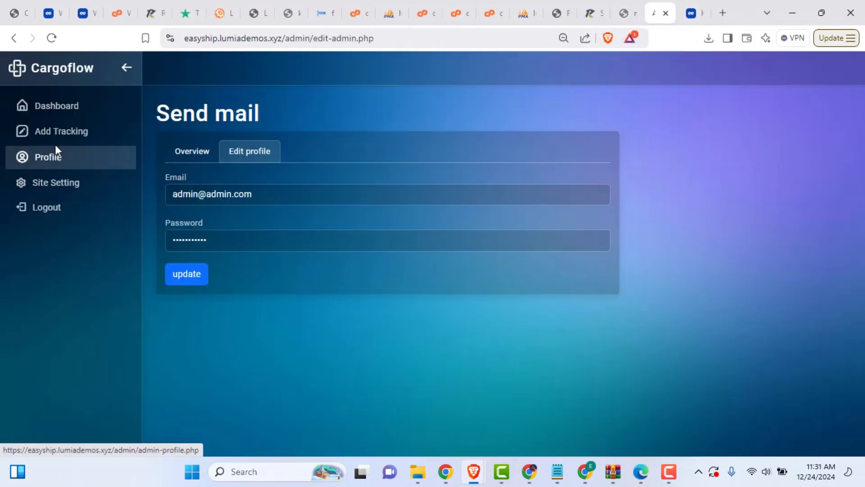
# Step: Open the Add Tracking form and review its empty fields and generated tracking number CL126927758
pyautogui.click(62, 139)
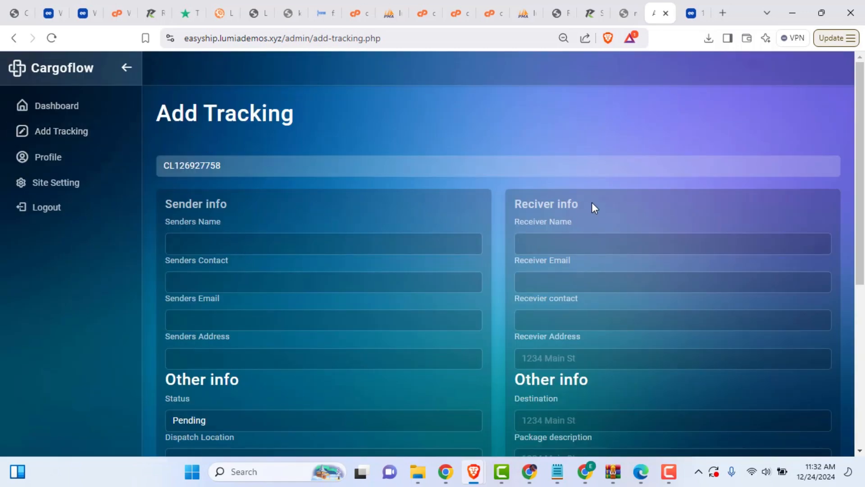
pyautogui.scroll(-5, 610, 341)
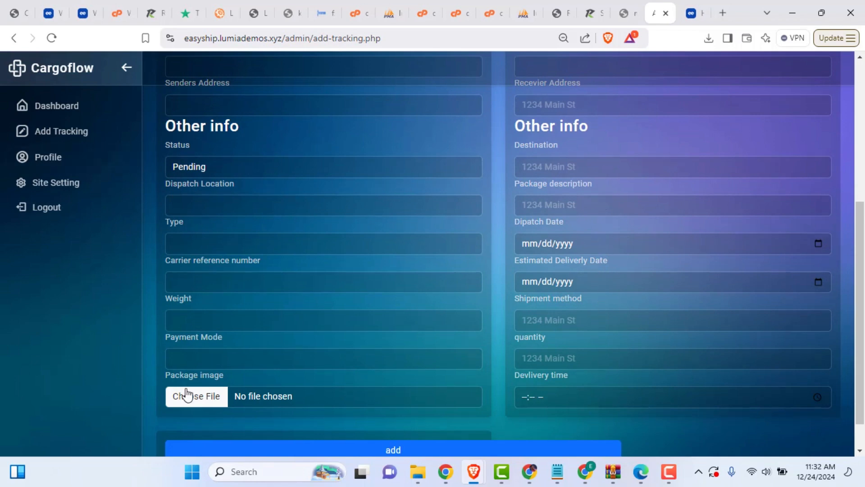
pyautogui.scroll(-1, 247, 393)
pyautogui.scroll(-1, 247, 393)
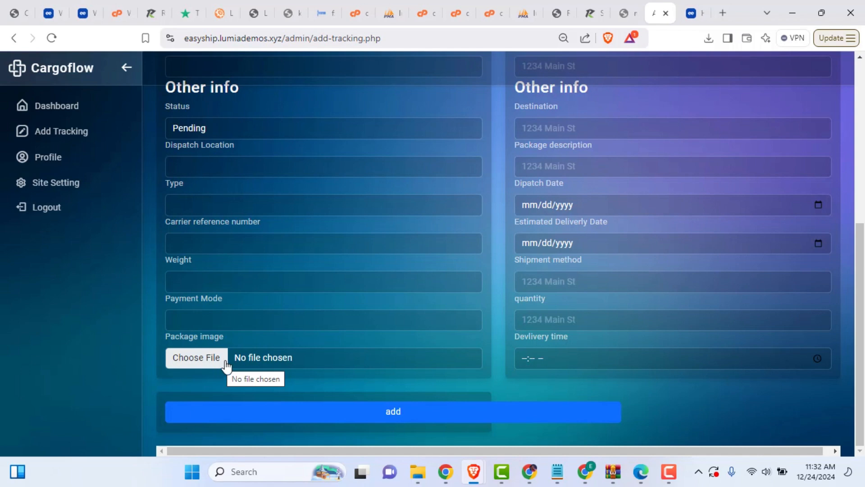
pyautogui.scroll(6, 356, 406)
pyautogui.scroll(-5, 345, 386)
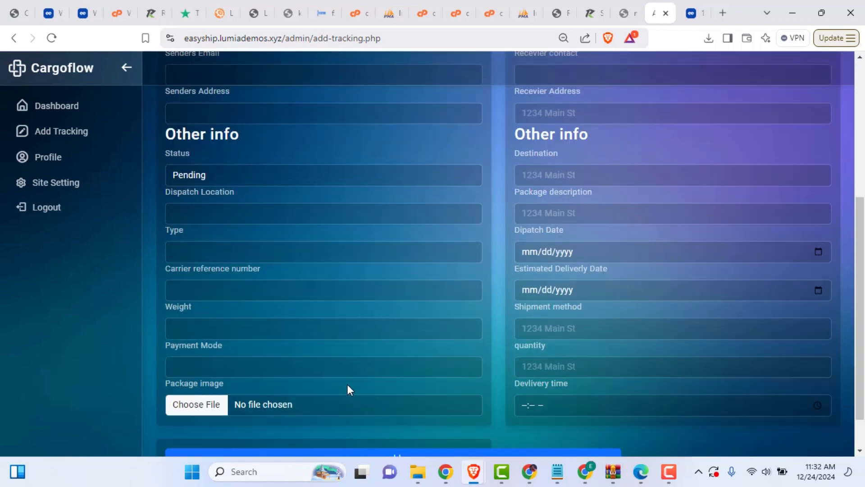
pyautogui.scroll(5, 347, 388)
pyautogui.doubleClick(186, 164)
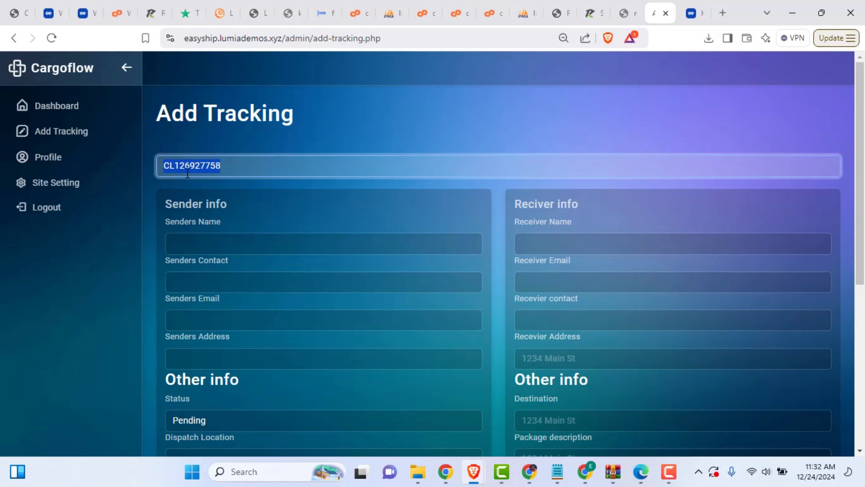
pyautogui.scroll(-6, 226, 190)
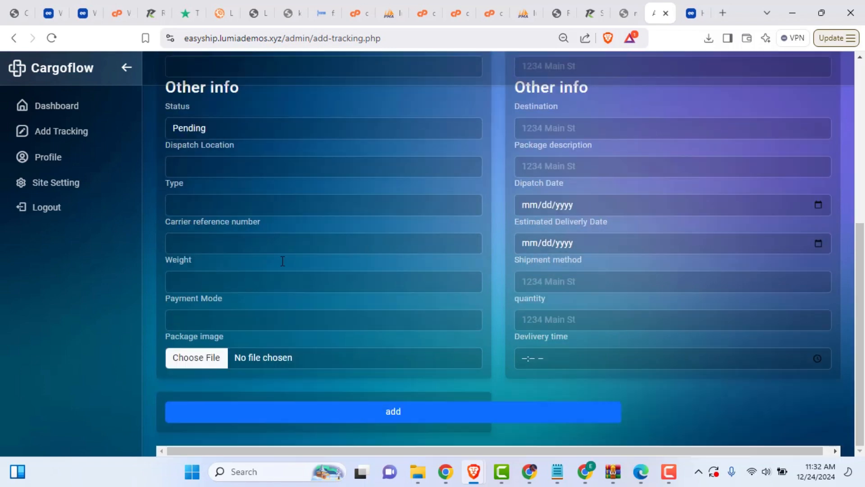
pyautogui.scroll(6, 342, 384)
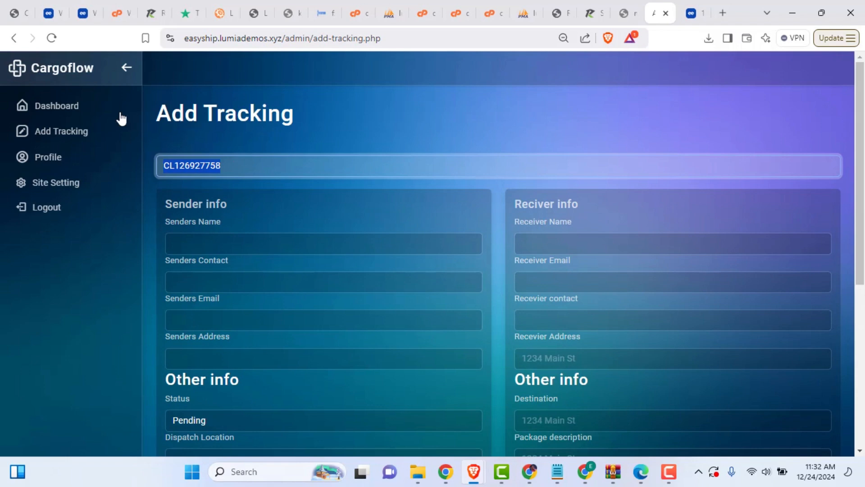
# Step: Open the update form for package CL109880492 from the dashboard list
pyautogui.click(63, 107)
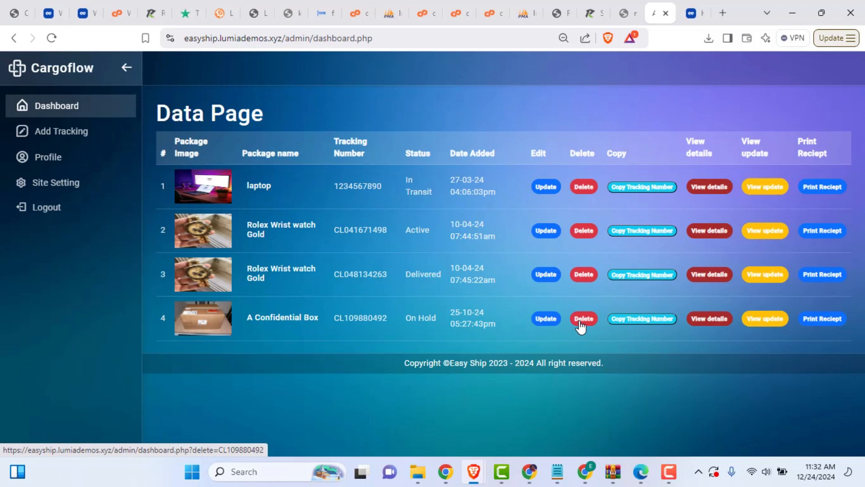
pyautogui.click(543, 323)
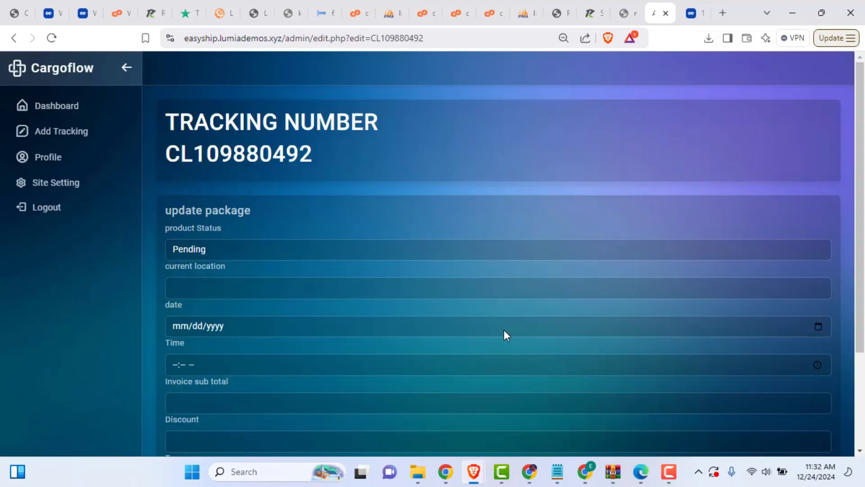
pyautogui.scroll(-3, 496, 324)
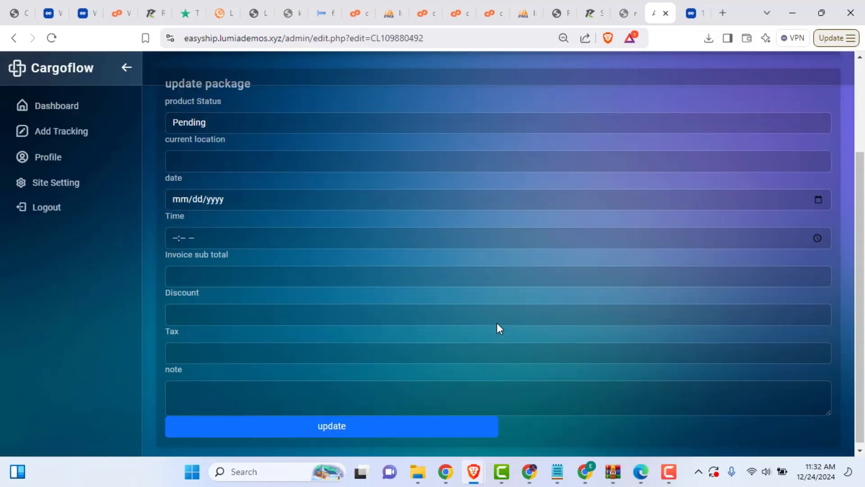
pyautogui.scroll(3, 300, 243)
pyautogui.moveTo(171, 121); pyautogui.dragTo(309, 179)
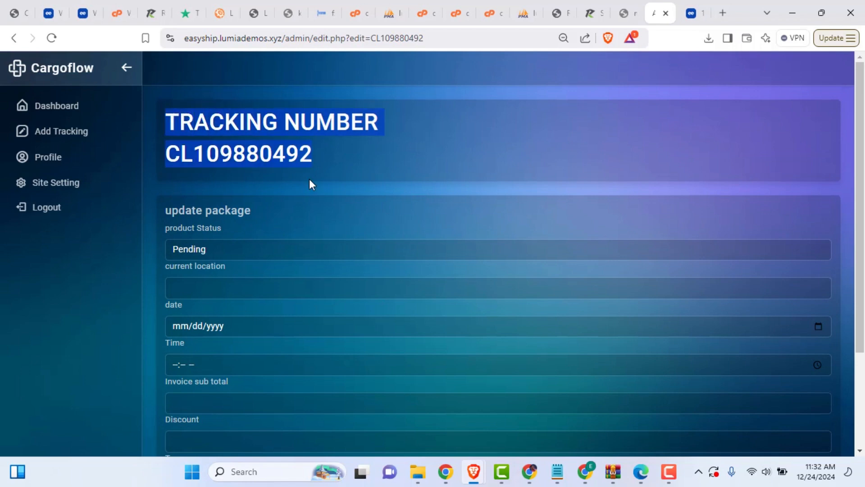
pyautogui.click(368, 157)
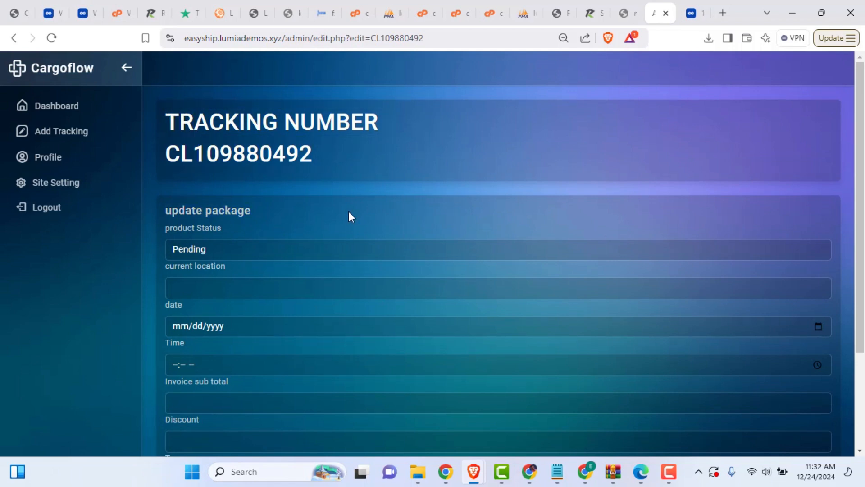
# Step: Change the product status from Pending to In Transit and select the current location field
pyautogui.click(219, 244)
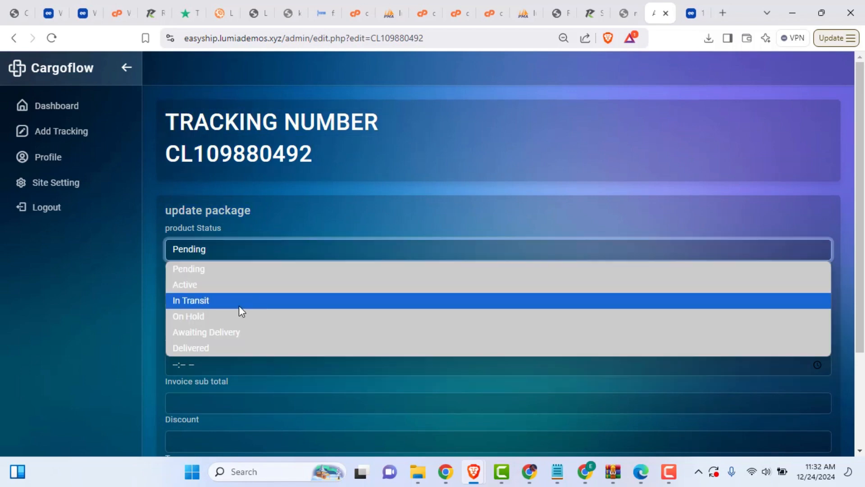
pyautogui.click(209, 300)
pyautogui.scroll(-2, 270, 302)
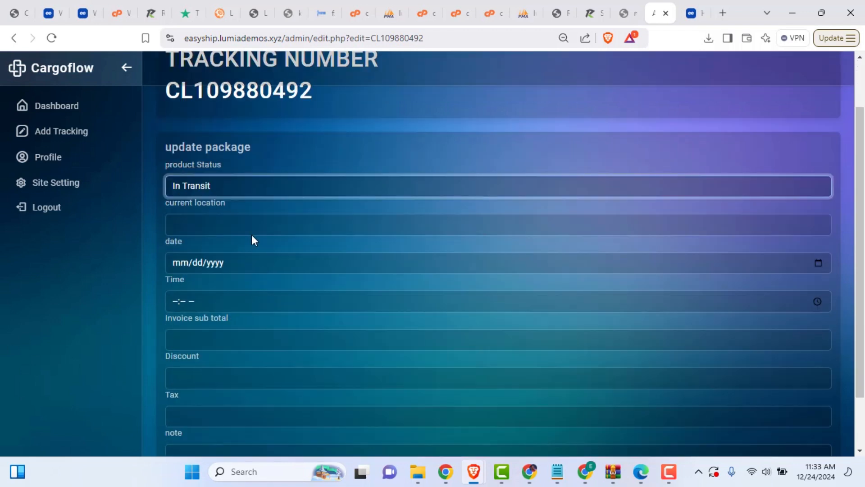
pyautogui.click(251, 232)
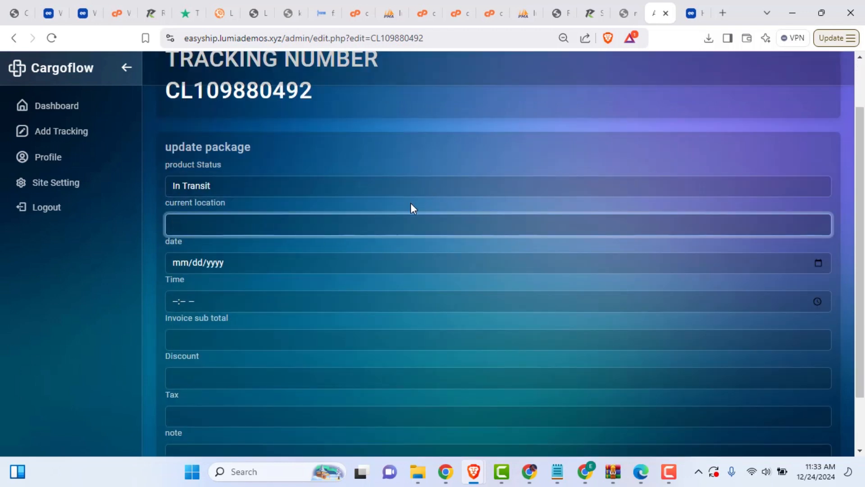
pyautogui.scroll(-2, 243, 332)
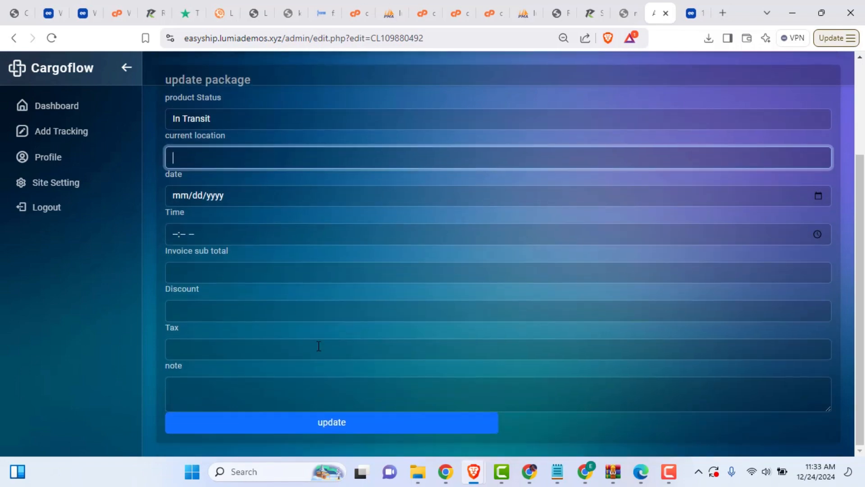
pyautogui.scroll(3, 266, 356)
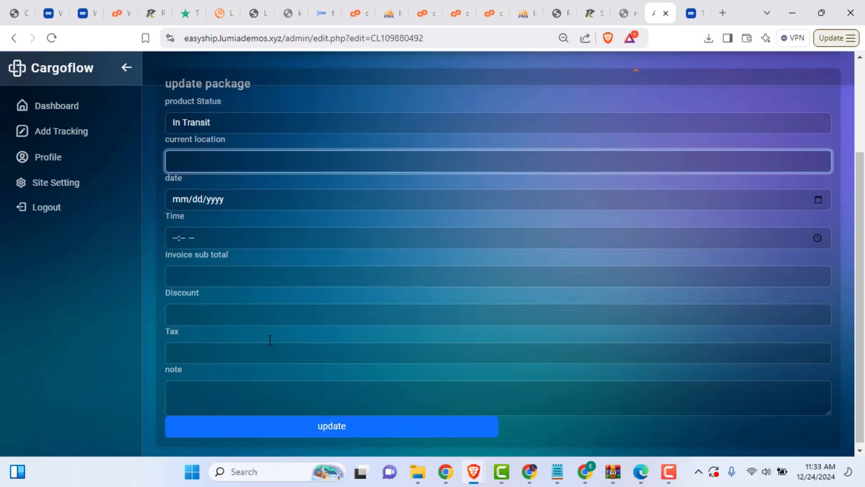
pyautogui.click(61, 107)
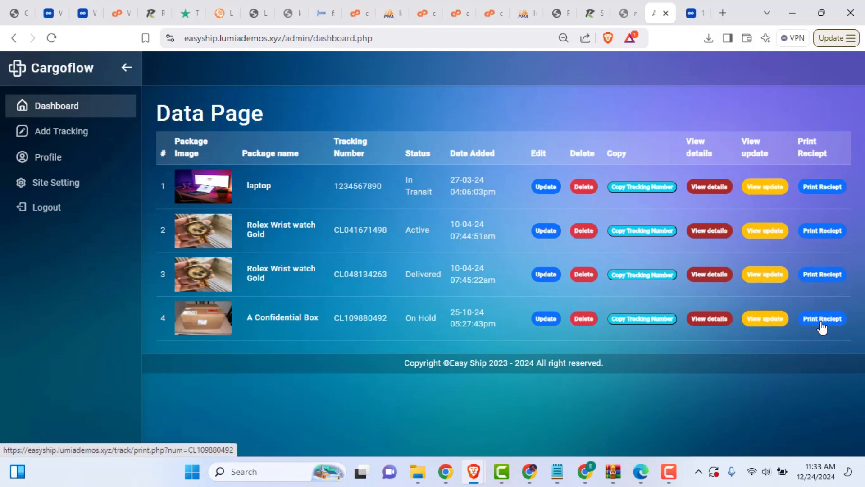
pyautogui.click(815, 282)
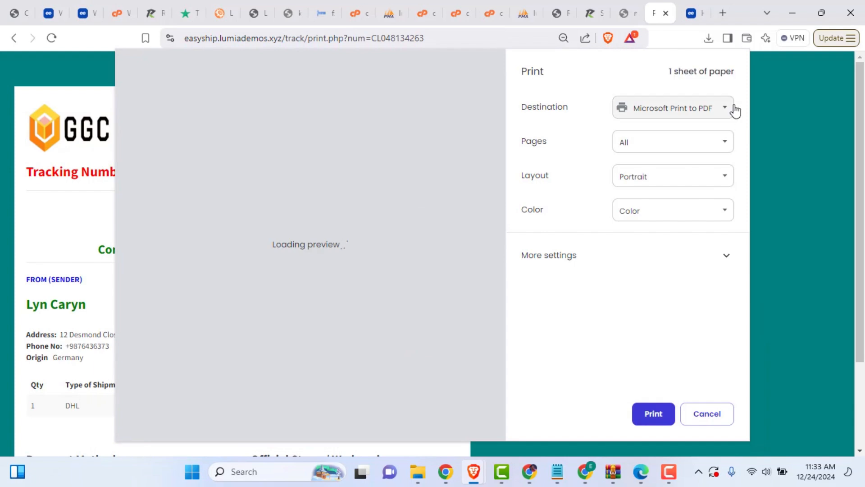
pyautogui.click(702, 420)
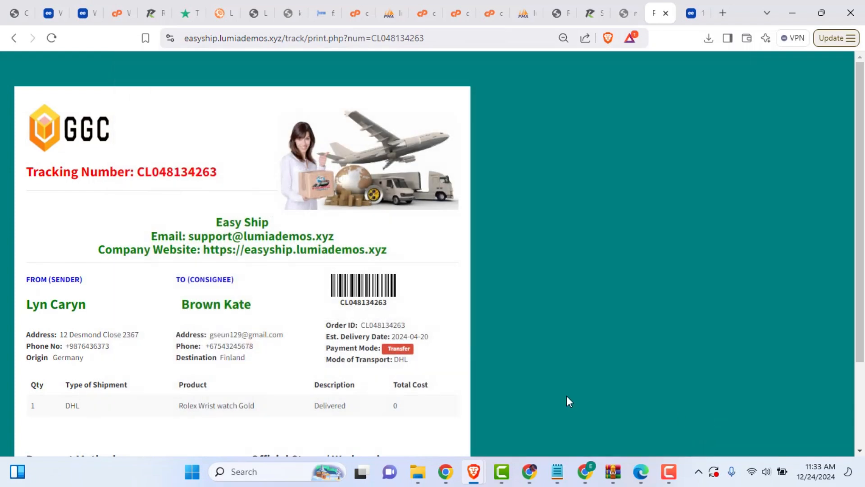
pyautogui.scroll(-1, 303, 311)
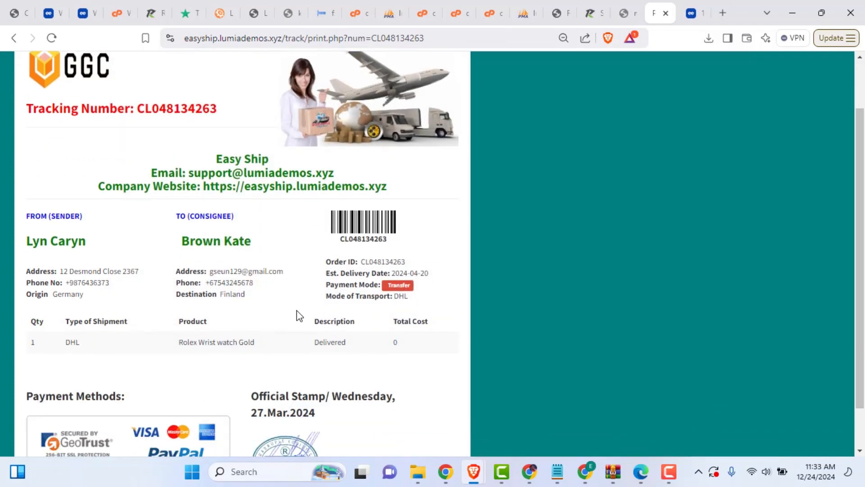
pyautogui.scroll(1, 299, 314)
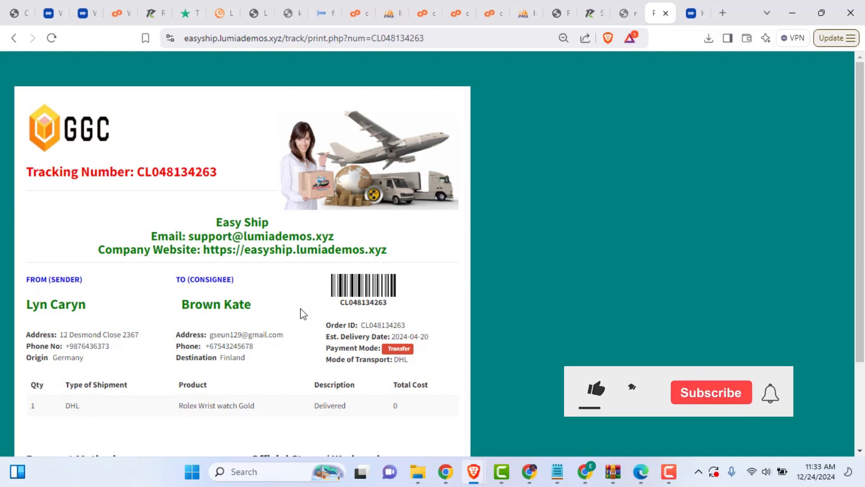
pyautogui.hotkey('ctrl', '-')
pyautogui.hotkey('ctrl', '-')
pyautogui.hotkey('ctrl', '-')
pyautogui.hotkey('ctrl', '-')
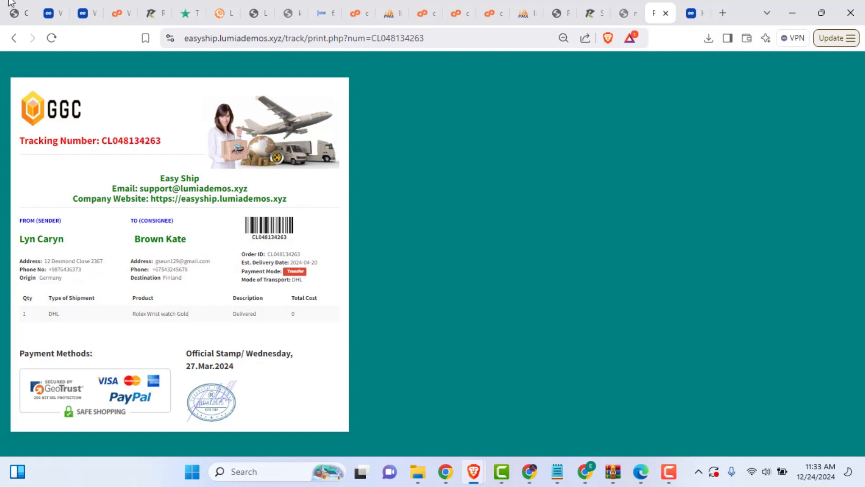
# Step: Return to the package list, zoom in, and view CL048134263's full shipment details
pyautogui.click(14, 40)
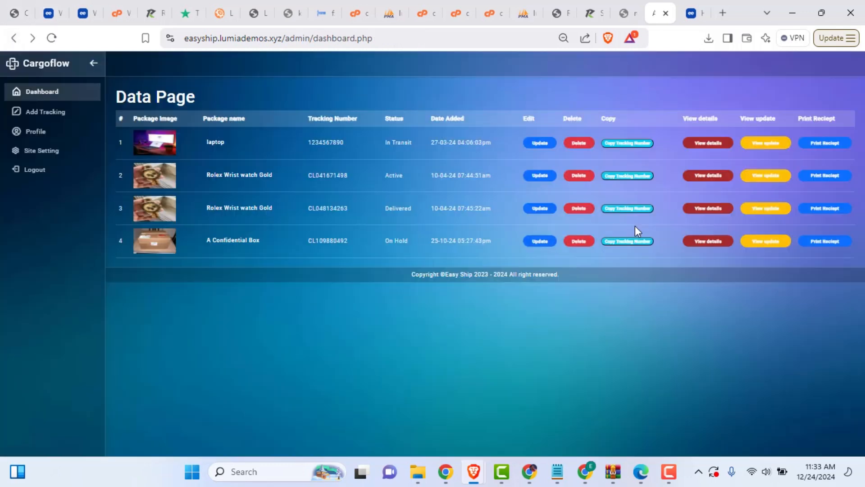
pyautogui.hotkey('ctrl', '+')
pyautogui.hotkey('ctrl', '+')
pyautogui.hotkey('ctrl', '+')
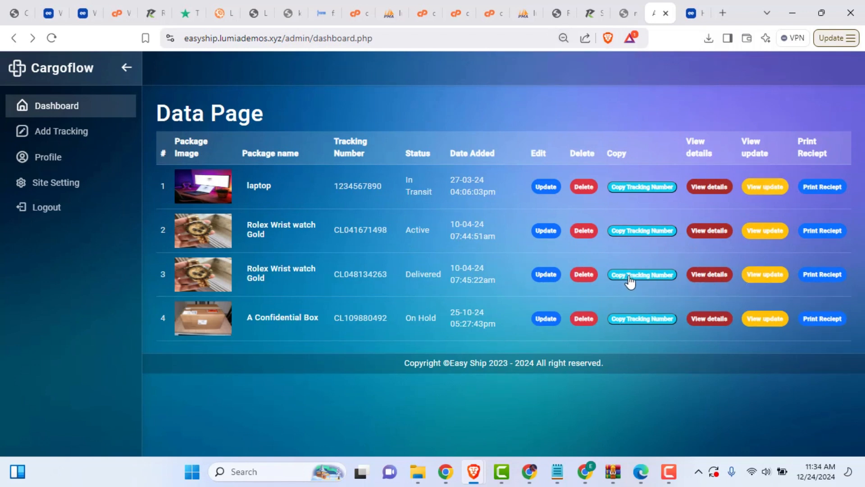
pyautogui.click(709, 273)
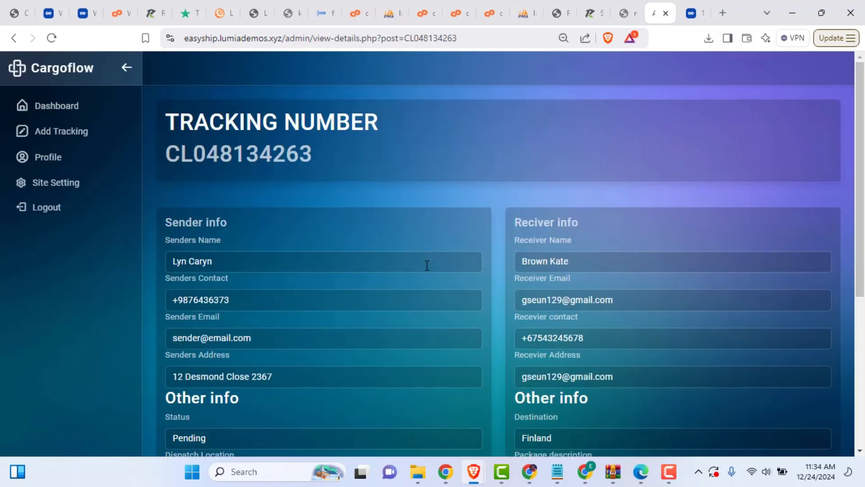
pyautogui.scroll(-5, 427, 279)
pyautogui.scroll(5, 427, 287)
pyautogui.scroll(-5, 676, 276)
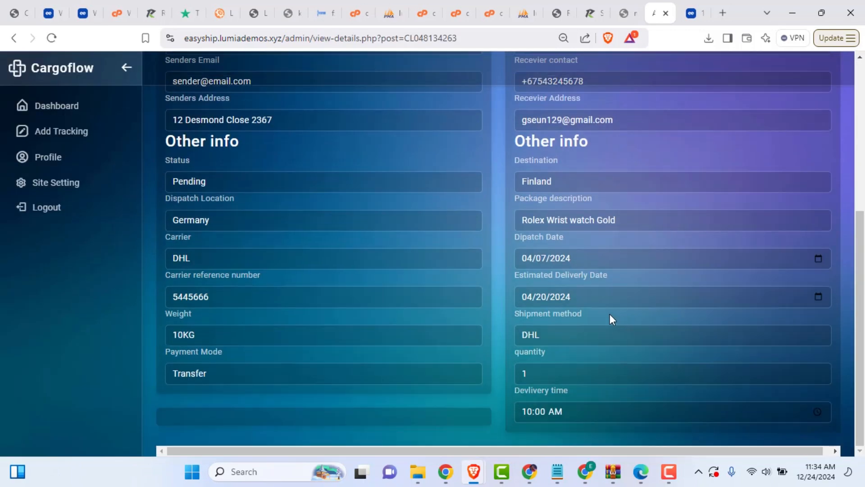
pyautogui.scroll(5, 283, 250)
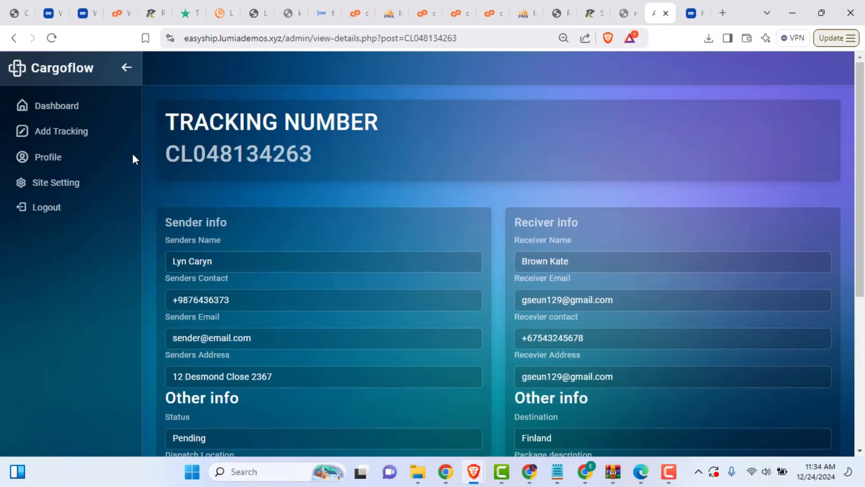
# Step: Check CL048134263's four-entry update history, then return to the dashboard package list
pyautogui.click(14, 37)
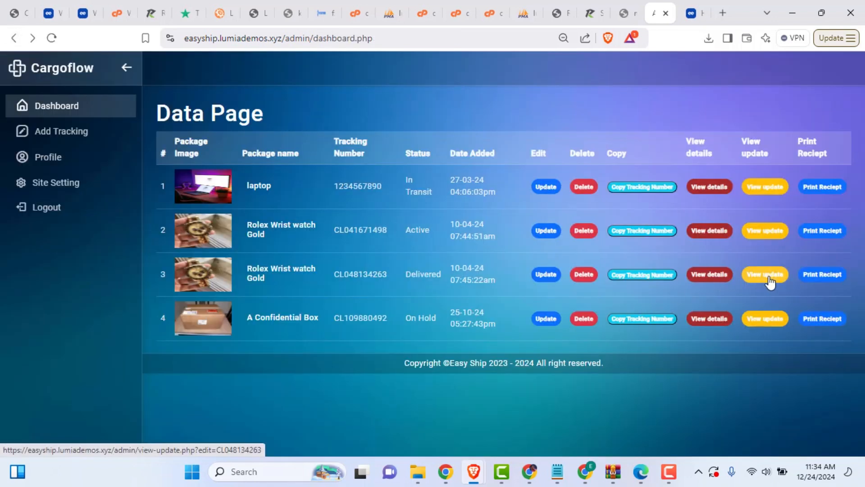
pyautogui.click(770, 283)
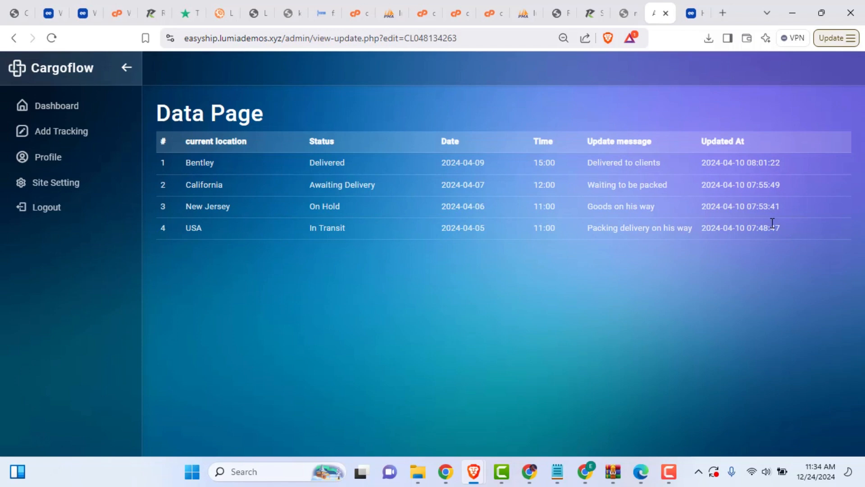
pyautogui.moveTo(772, 223); pyautogui.dragTo(165, 109)
pyautogui.click(266, 252)
pyautogui.click(68, 108)
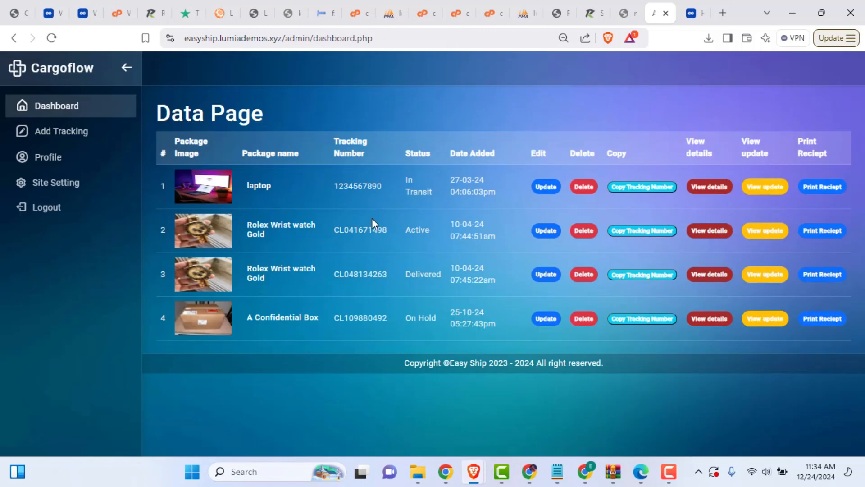
# Step: Remove '/admin/dashboard.php' from the address to load the easyship.lumiademos.xyz homepage and browse it
pyautogui.click(398, 37)
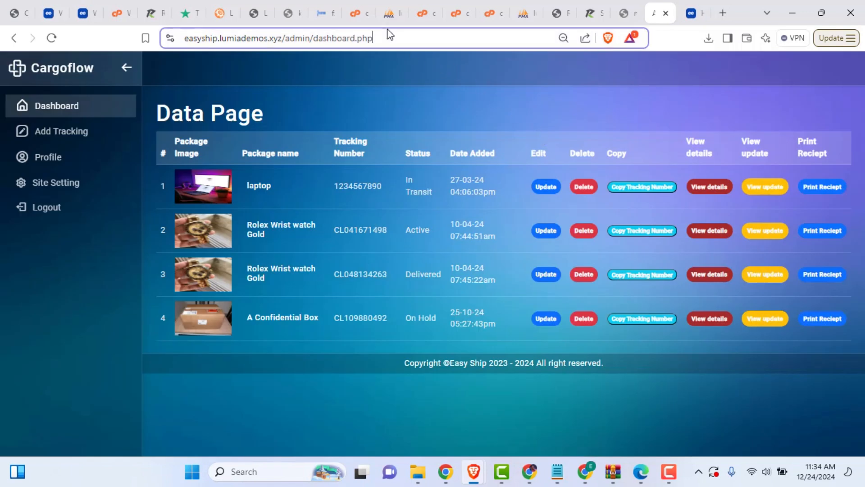
pyautogui.hotkey('shift', 'Left')
pyautogui.hotkey('shift', 'Left')
pyautogui.hotkey('shift', 'Left')
pyautogui.hotkey('shift', 'Left')
pyautogui.hotkey('shift', 'Left')
pyautogui.hotkey('shift', 'Left')
pyautogui.hotkey('shift', 'Left')
pyautogui.hotkey('shift', 'Left')
pyautogui.hotkey('shift', 'Left')
pyautogui.hotkey('shift', 'Left')
pyautogui.hotkey('shift', 'Left')
pyautogui.hotkey('shift', 'Left')
pyautogui.hotkey('shift', 'Left')
pyautogui.hotkey('shift', 'Left')
pyautogui.hotkey('shift', 'Left')
pyautogui.hotkey('shift', 'Left')
pyautogui.hotkey('shift', 'Left')
pyautogui.hotkey('shift', 'Left')
pyautogui.hotkey('shift', 'Left')
pyautogui.hotkey('shift', 'Left')
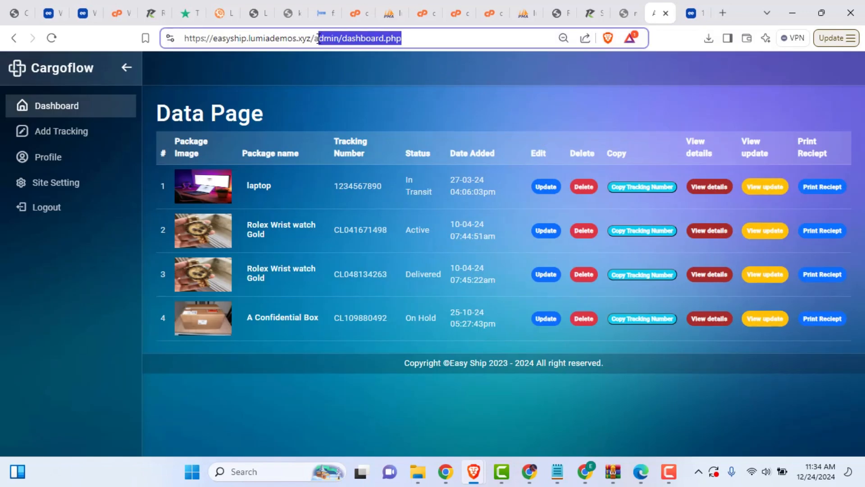
pyautogui.press('BackSpace')
pyautogui.press('Return')
pyautogui.scroll(-5, 169, 266)
pyautogui.scroll(-10, 169, 267)
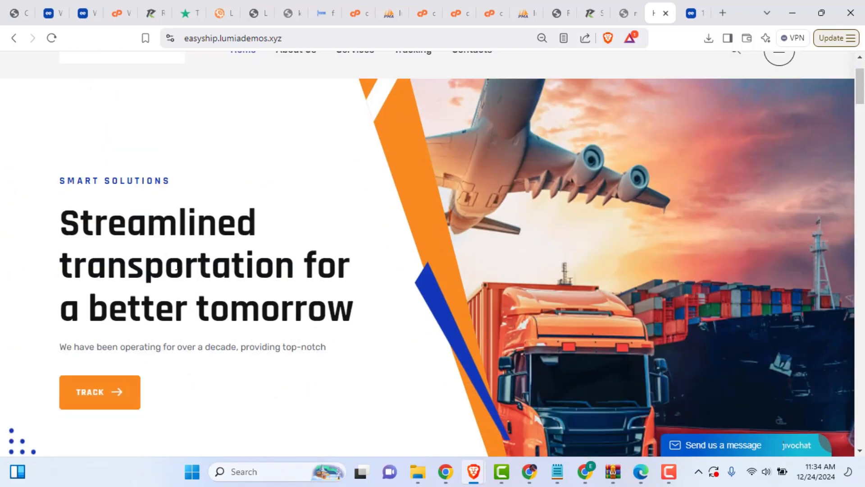
pyautogui.scroll(2, 208, 253)
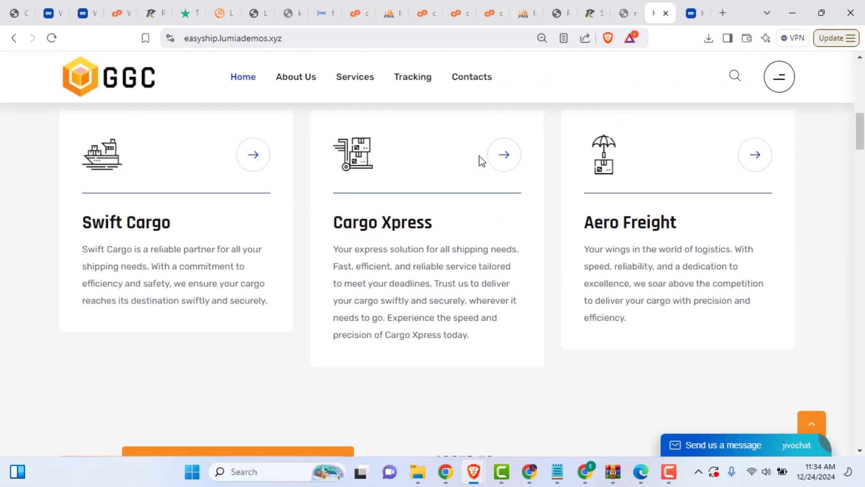
pyautogui.scroll(-2, 322, 283)
pyautogui.scroll(10, 320, 282)
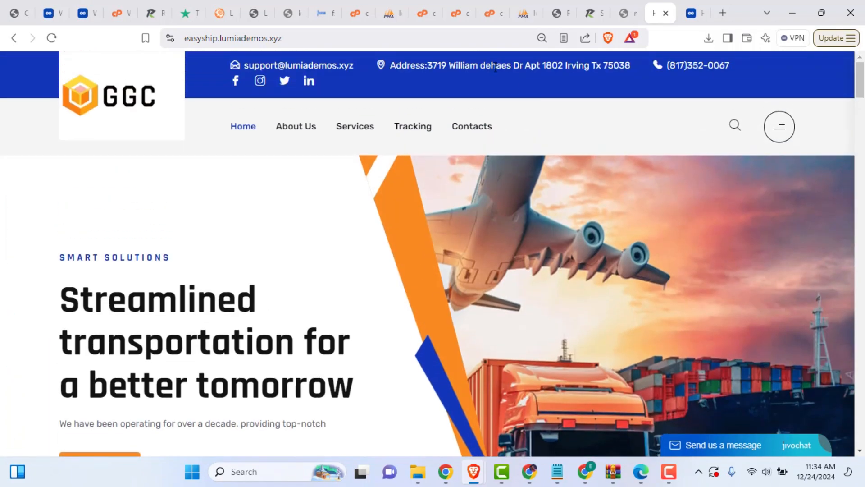
pyautogui.click(422, 13)
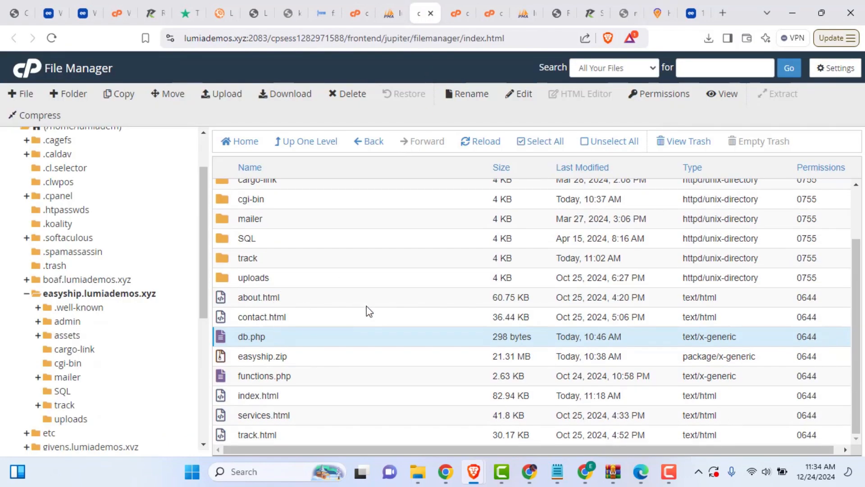
pyautogui.click(420, 297)
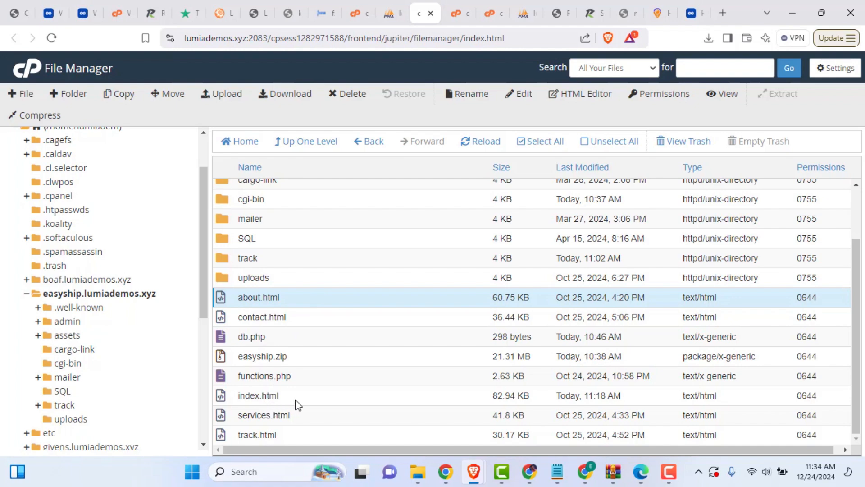
pyautogui.click(658, 13)
pyautogui.scroll(-12, 452, 261)
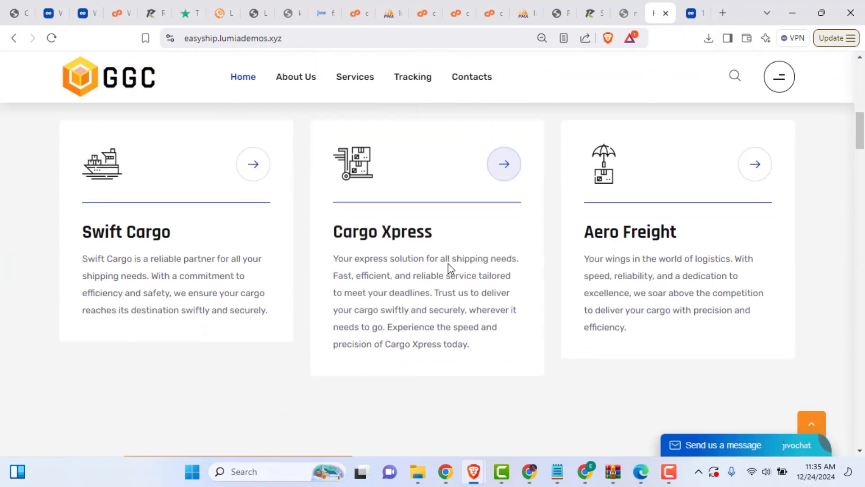
pyautogui.scroll(7, 449, 268)
pyautogui.click(424, 14)
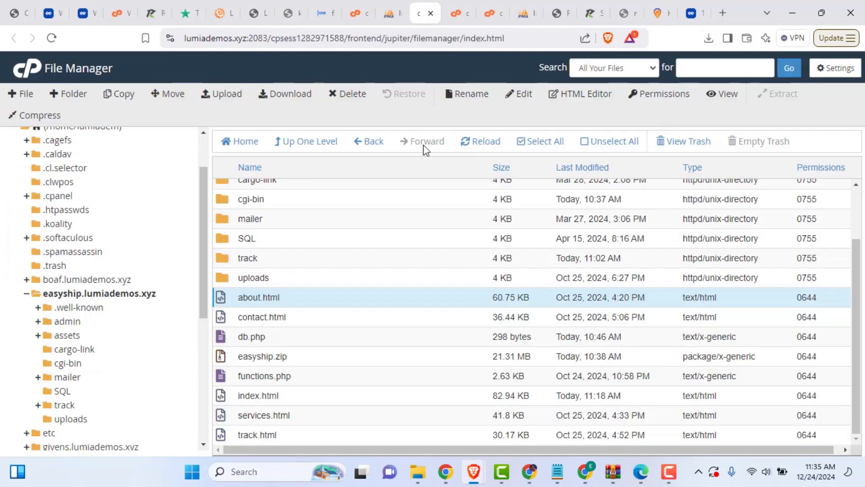
pyautogui.click(305, 396)
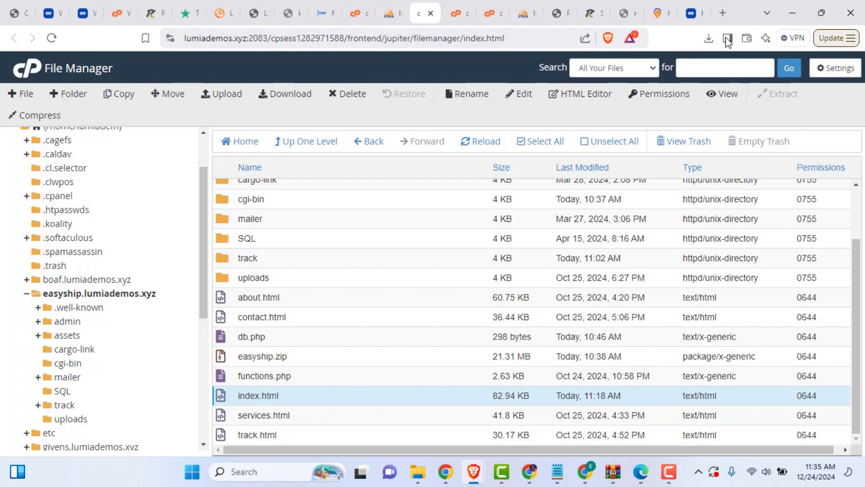
pyautogui.click(659, 13)
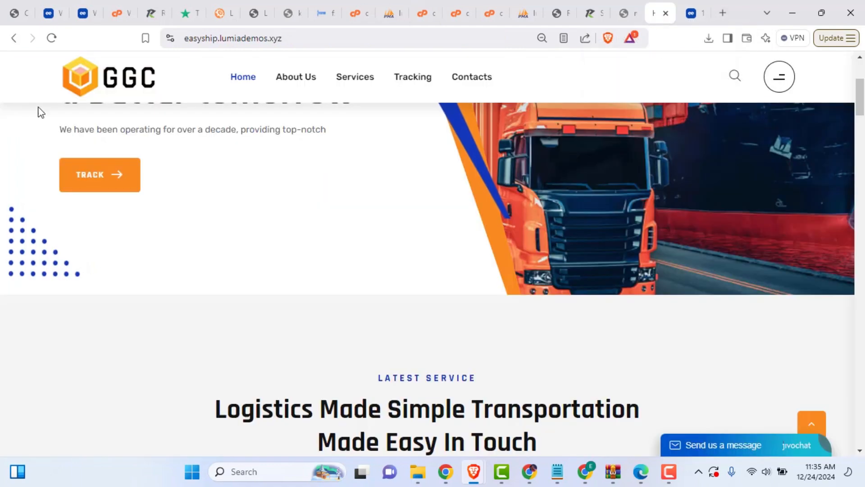
pyautogui.scroll(-4, 742, 266)
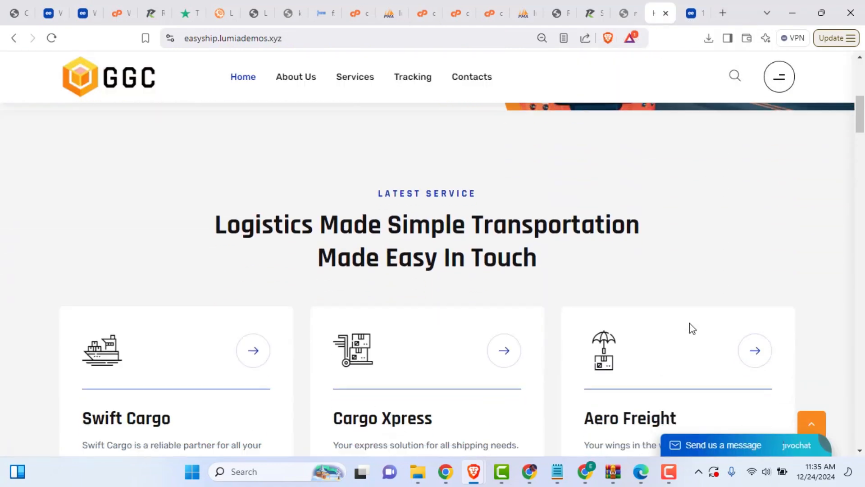
pyautogui.scroll(10, 690, 328)
pyautogui.scroll(-3, 669, 239)
pyautogui.moveTo(77, 193); pyautogui.dragTo(328, 306)
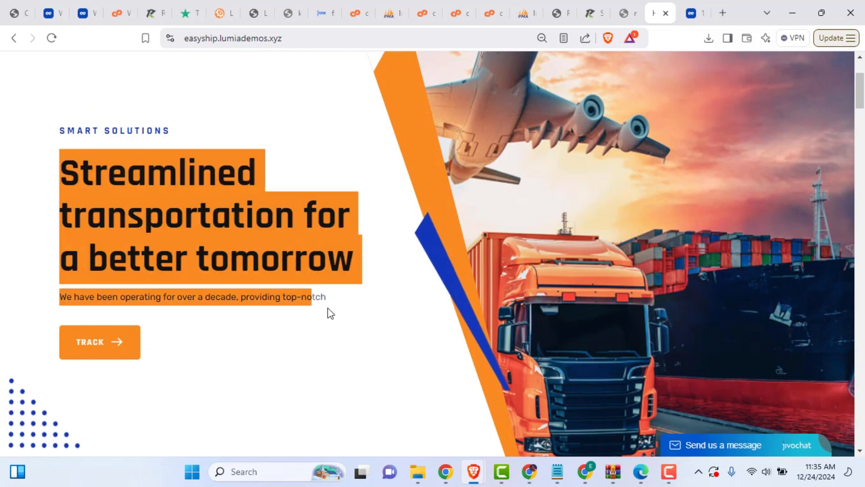
pyautogui.scroll(-4, 408, 310)
pyautogui.scroll(-7, 409, 309)
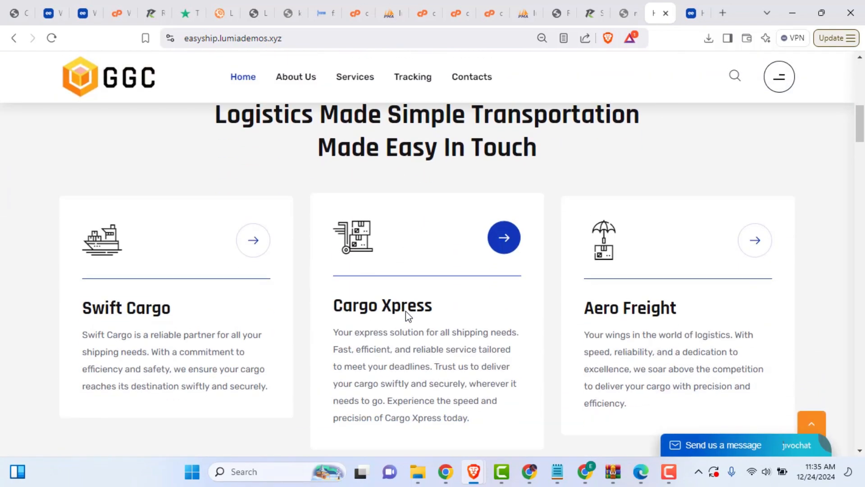